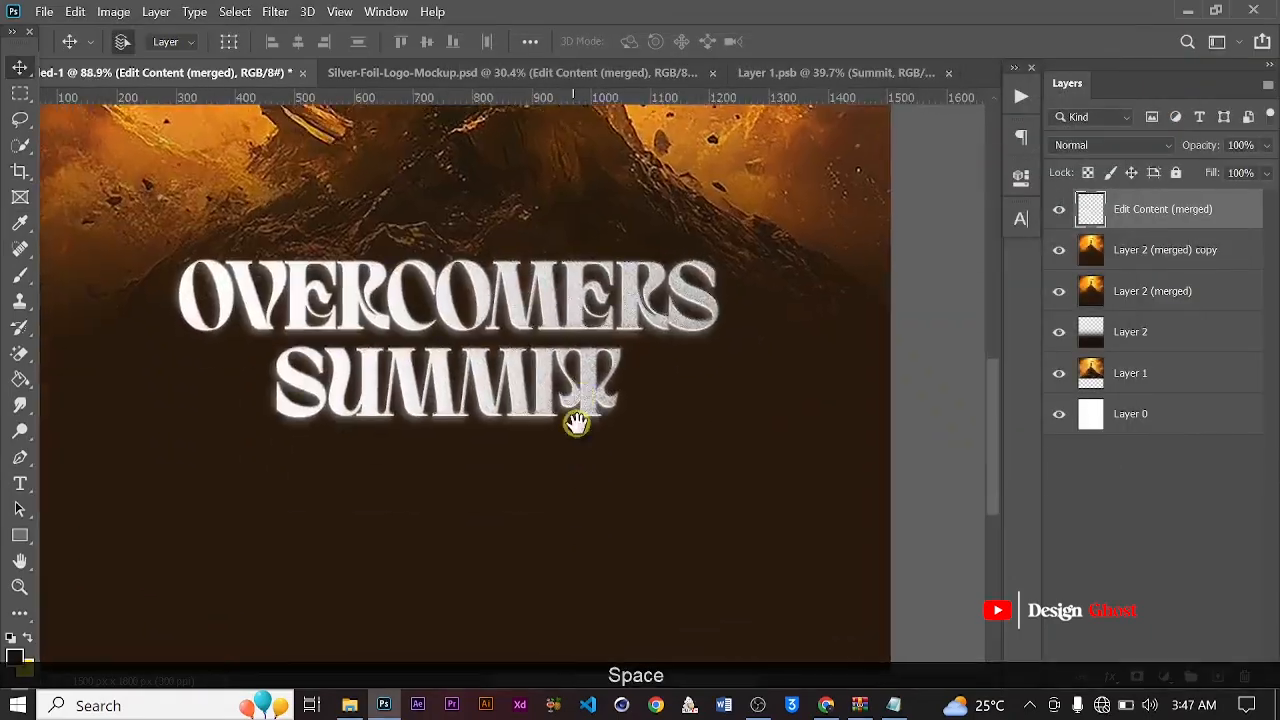
Draw a rectangle about 664 × 108 px above the OVERCOMERS SUMMIT title, fill it white and set its stroke width to 0
scroll(571, 414, "down", 3)
scroll(471, 523, "up", 4)
left_click_drag(340, 375, 725, 435)
left_click(732, 296)
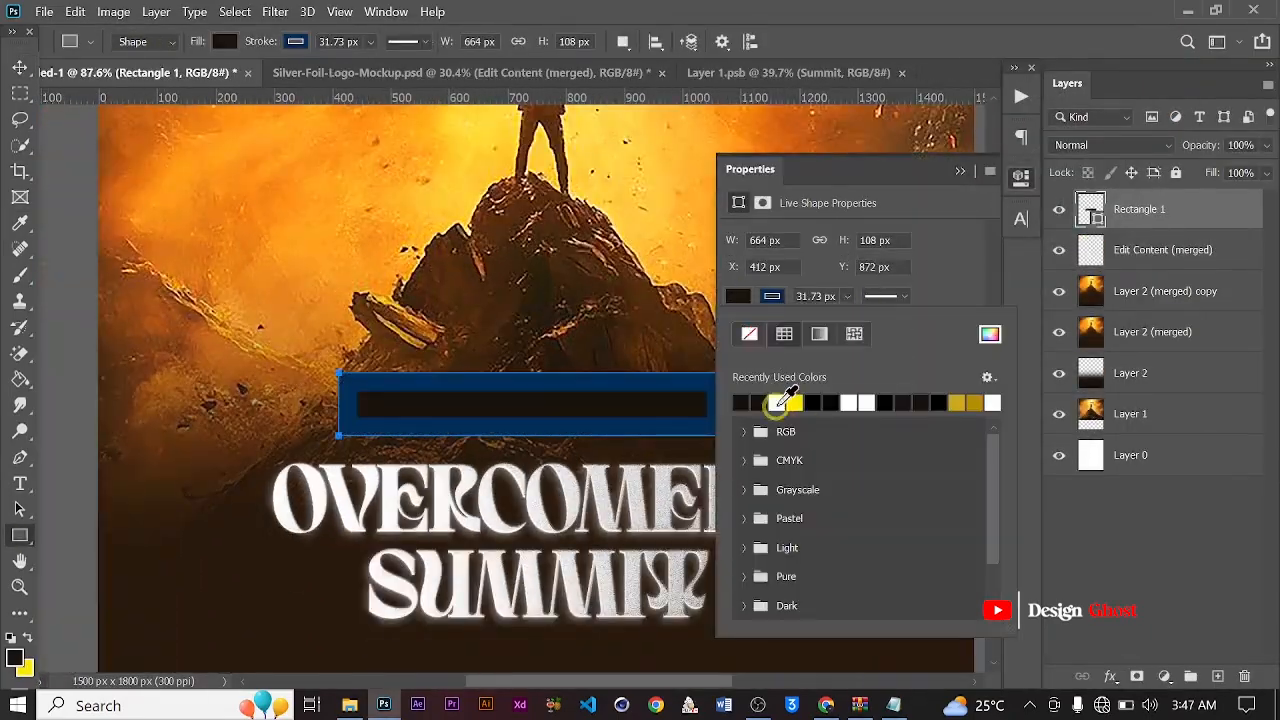
left_click(777, 404)
double_click(820, 296)
type("0")
Duplicate the white rectangle and squeeze the copy's width to about 0.36% so it forms a thin vertical line
left_click(19, 67)
scroll(321, 343, "down", 2)
scroll(500, 443, "up", 5)
mouse_move(785, 372)
left_mouse_down()
mouse_move(449, 372)
mouse_move(496, 352)
left_mouse_up()
key("ctrl+t")
left_click_drag(661, 336, 123, 338)
scroll(157, 337, "up", 10)
scroll(132, 350, "down", 2)
left_click_drag(263, 429, 734, 501)
scroll(760, 500, "down", 2)
left_click_drag(722, 430, 305, 400)
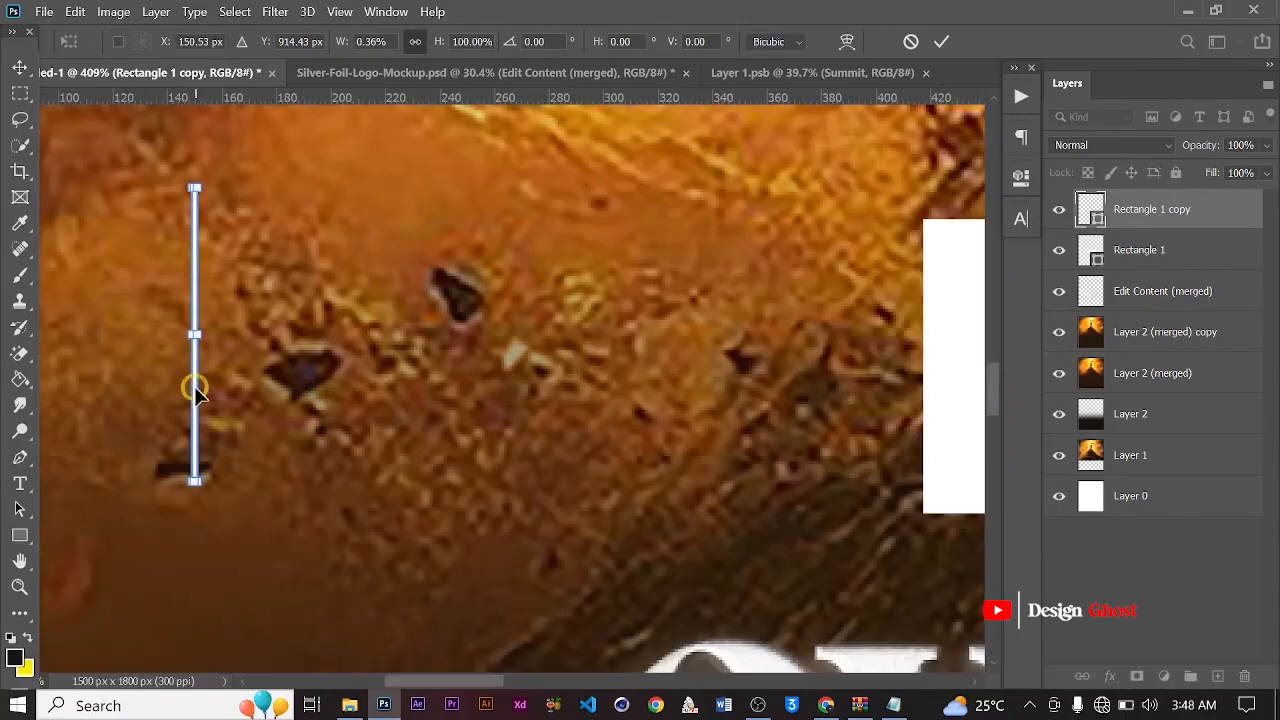
Move the thin vertical line beside the white rectangle's left edge and stretch its height to about 121%
left_click_drag(194, 389, 852, 418)
scroll(854, 364, "up", 6)
scroll(854, 385, "down", 5)
left_click_drag(852, 541, 852, 580)
left_click_drag(850, 214, 848, 183)
scroll(840, 260, "down", 6)
key("Right")
key("Right")
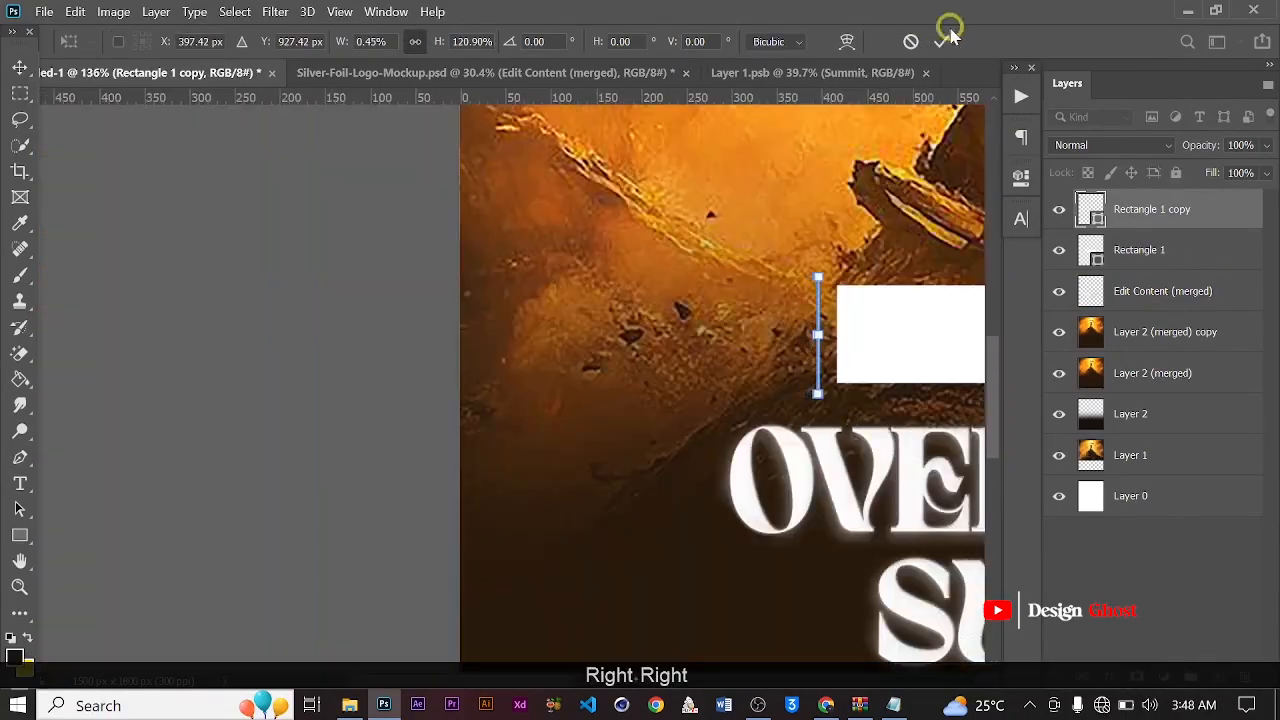
left_click(941, 41)
Nudge the vertical line closer to the rectangle's left edge and widen it slightly with Free Transform
key("Right")
key("Right")
key("Right")
key("Right")
key("Right")
key("Right")
scroll(872, 303, "up", 8)
key("ctrl+t")
left_click_drag(793, 248, 807, 248)
left_click(941, 41)
scroll(855, 190, "down", 5)
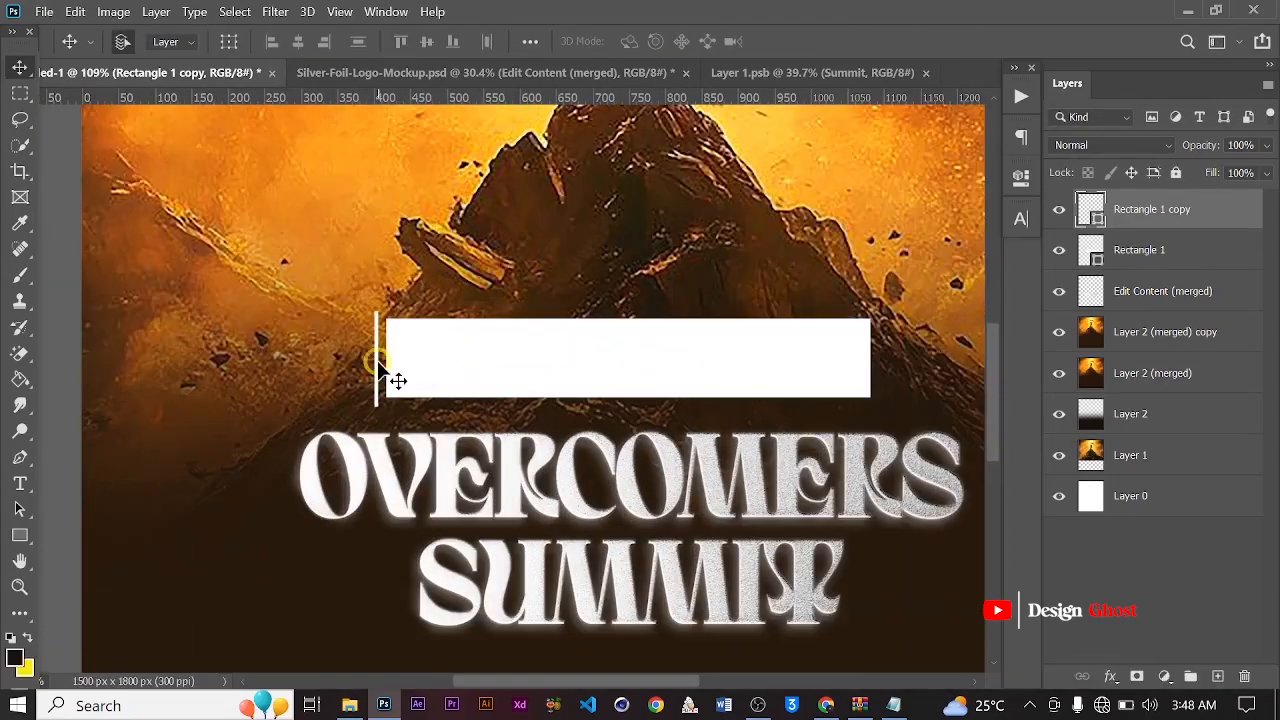
Place a copy of the vertical line at the rectangle's right end and group both lines with the rectangle
left_click_drag(377, 362, 866, 380)
scroll(866, 380, "down", 2)
scroll(600, 400, "down", 2)
left_click(1166, 294, "shift")
key("ctrl+g")
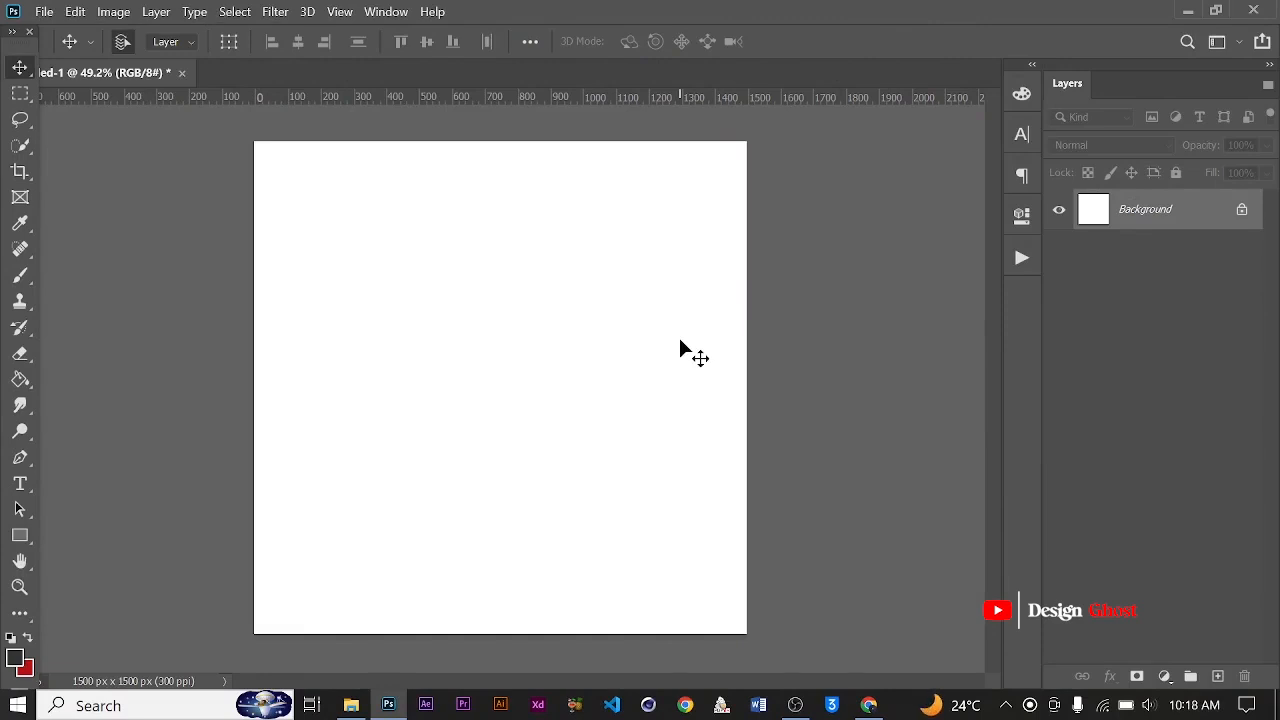
scroll(680, 350, "up", 3)
scroll(680, 341, "down", 8)
scroll(680, 341, "up", 8)
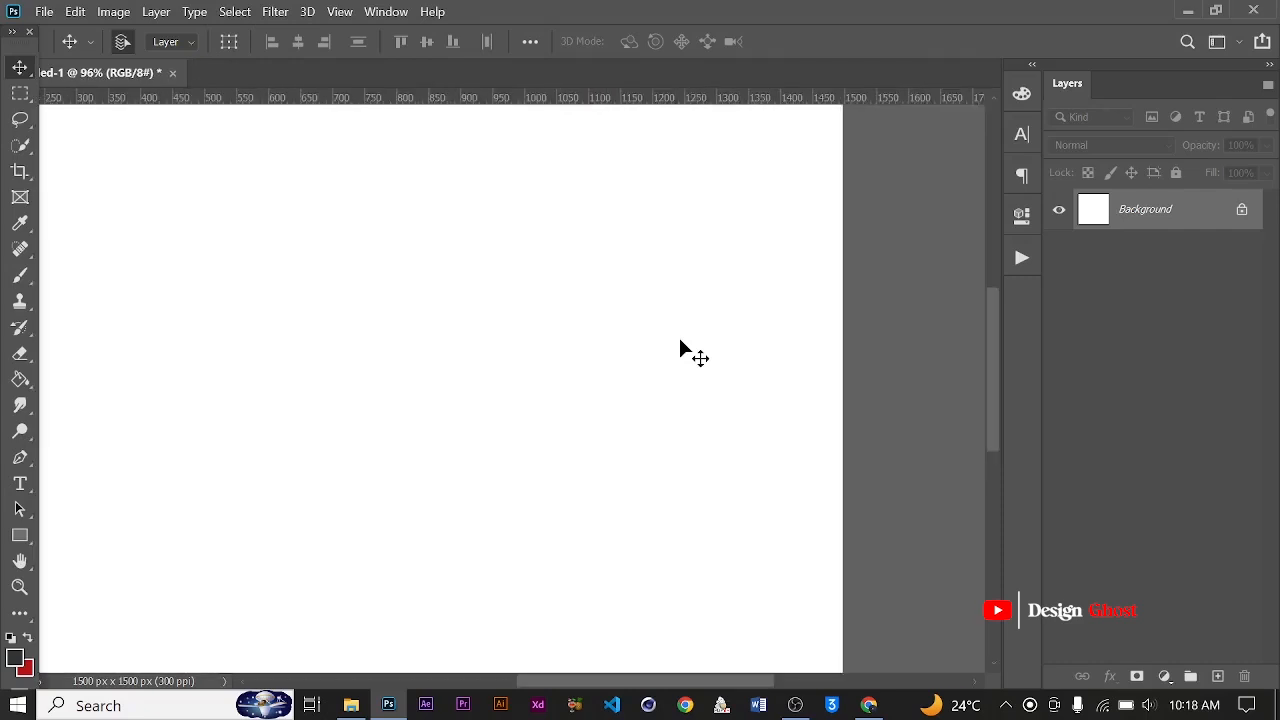
scroll(680, 341, "down", 6)
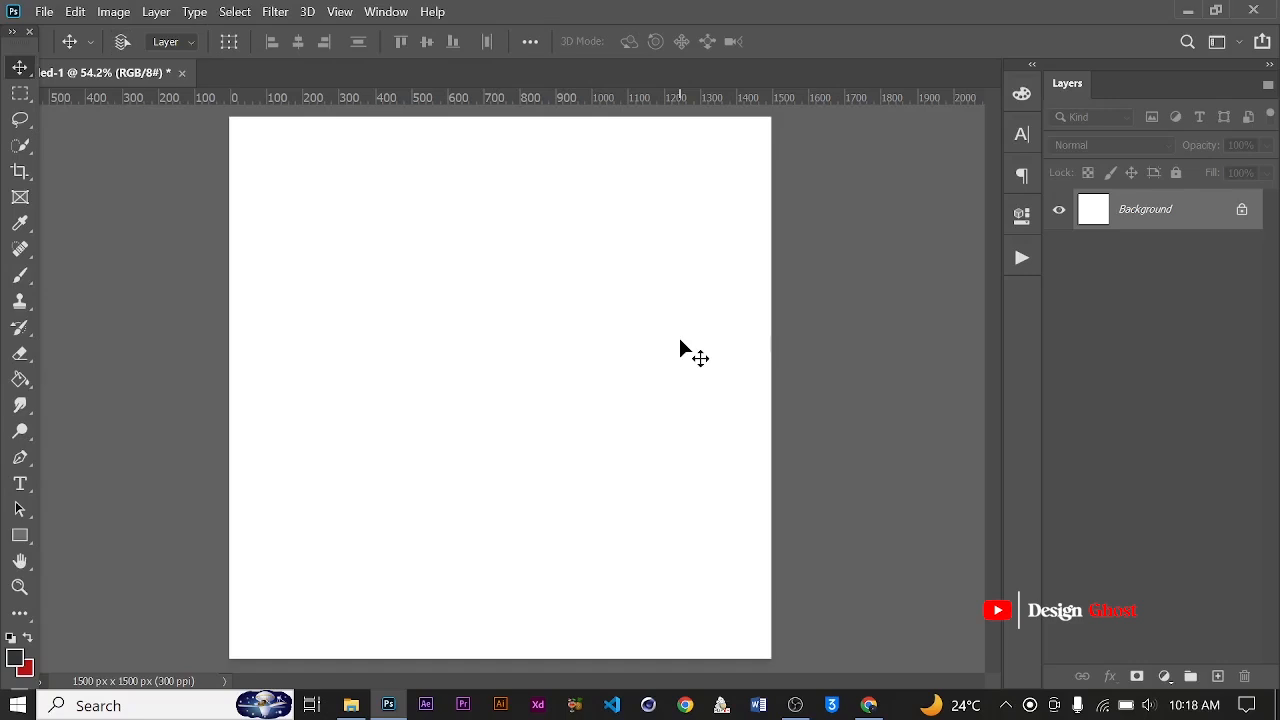
Enable Zoom with Scroll Wheel in the Tools preferences and apply the change
key("i")
key("ctrl+k")
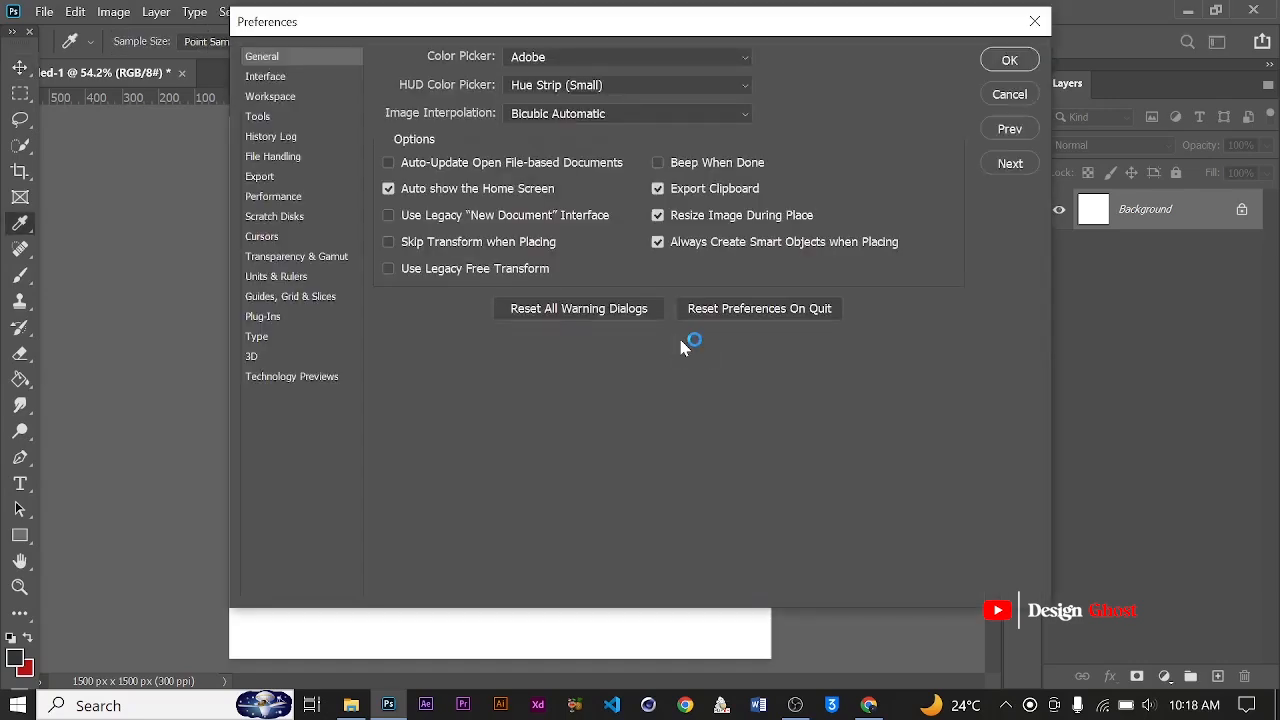
left_click(258, 116)
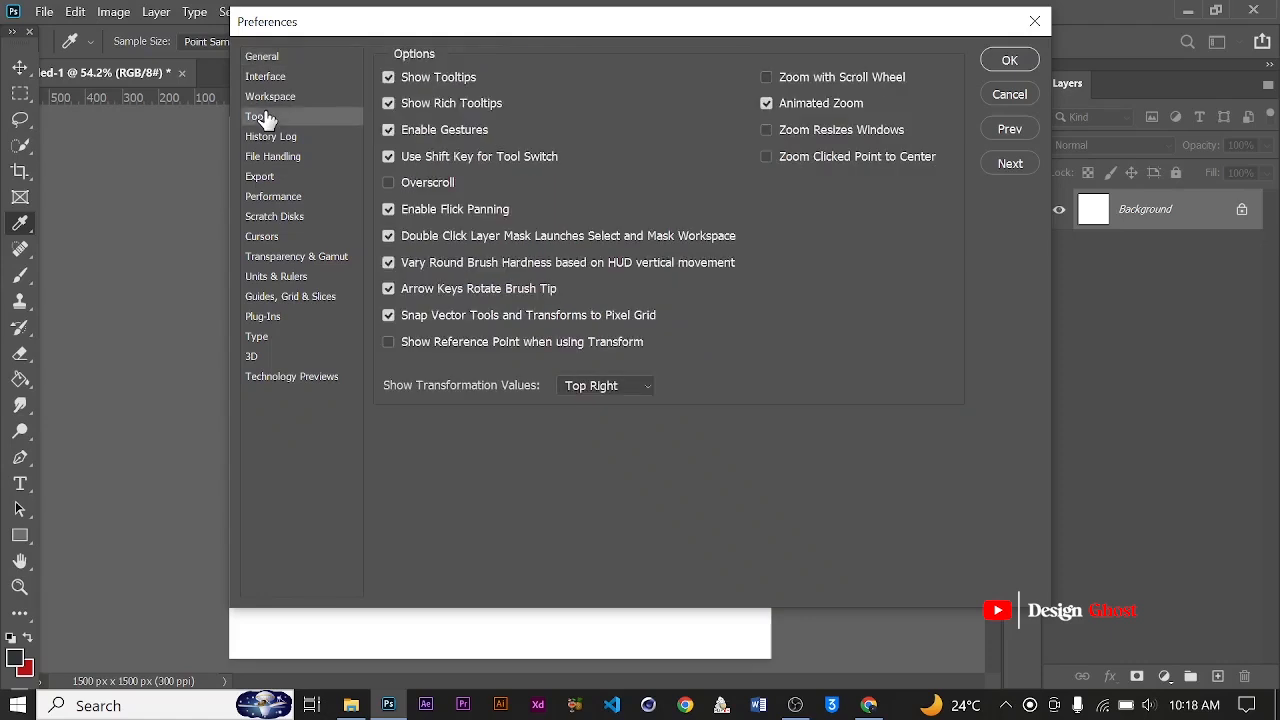
left_click(767, 78)
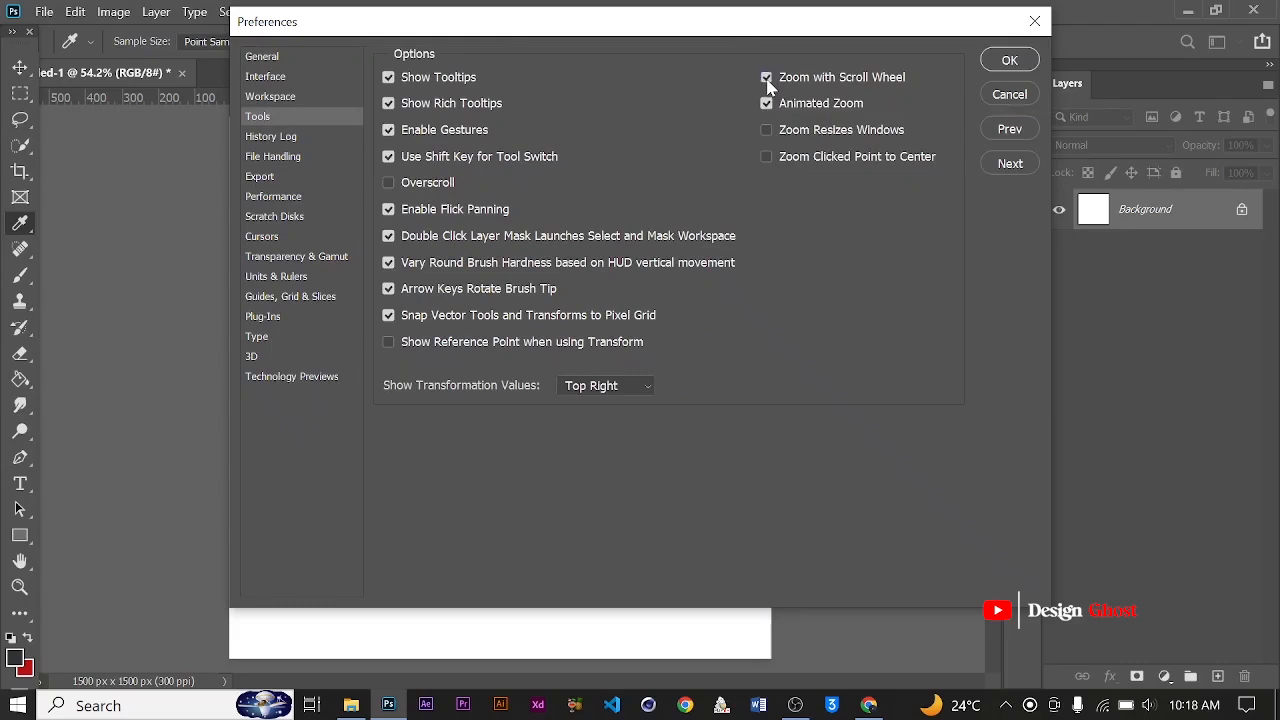
left_click(1009, 62)
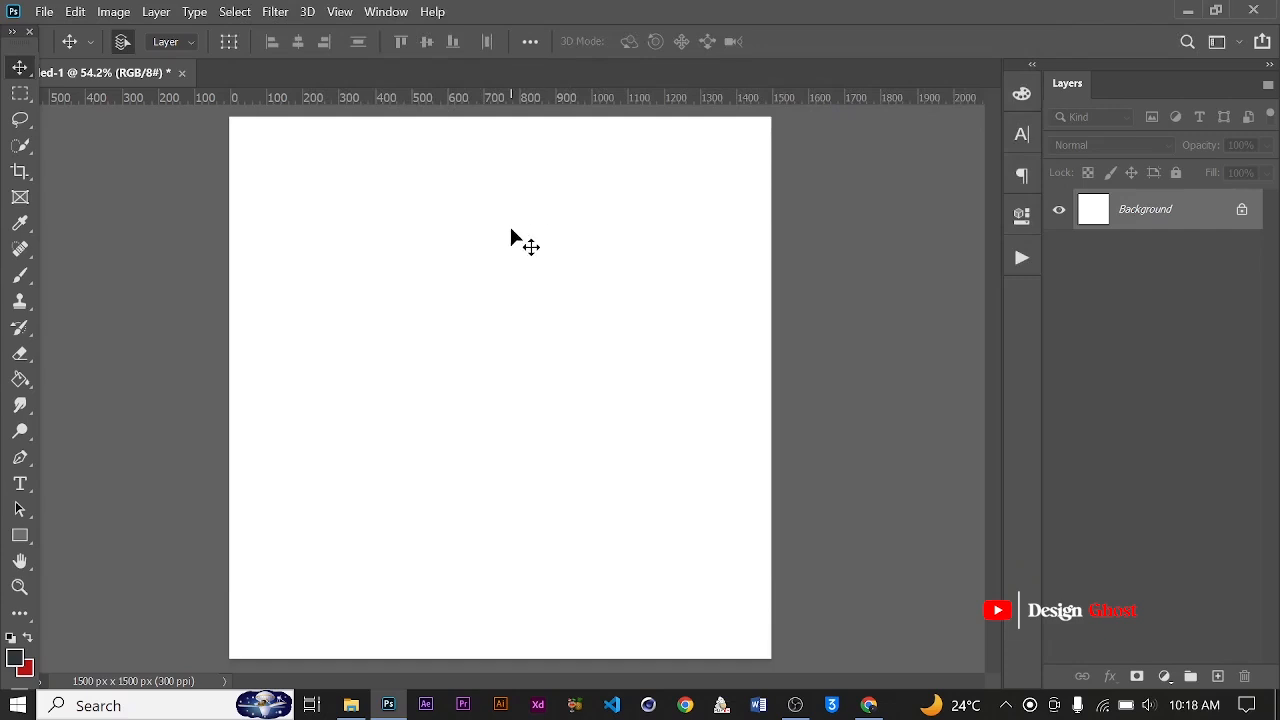
Test the scroll-wheel zoom by repeatedly enlarging and shrinking the view of the blank canvas
scroll(508, 251, "up", 3)
scroll(508, 251, "down", 3)
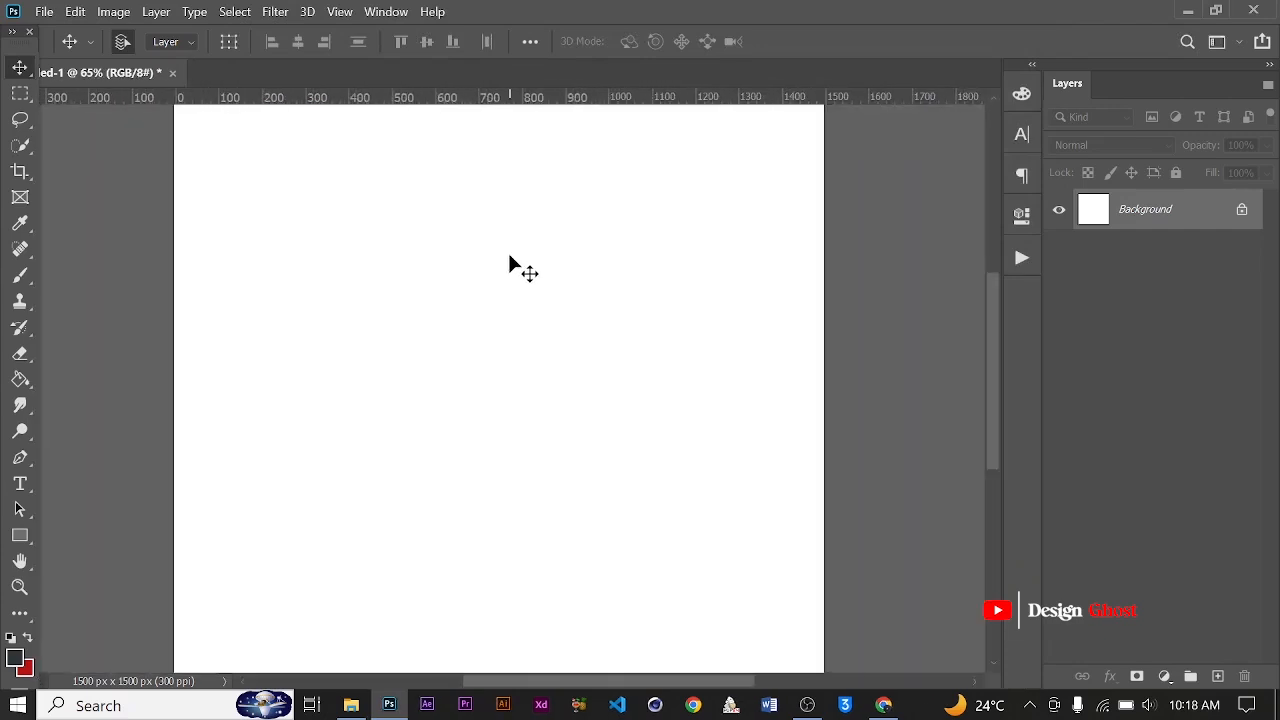
scroll(509, 258, "down", 2)
scroll(514, 266, "up", 4)
scroll(519, 268, "down", 3)
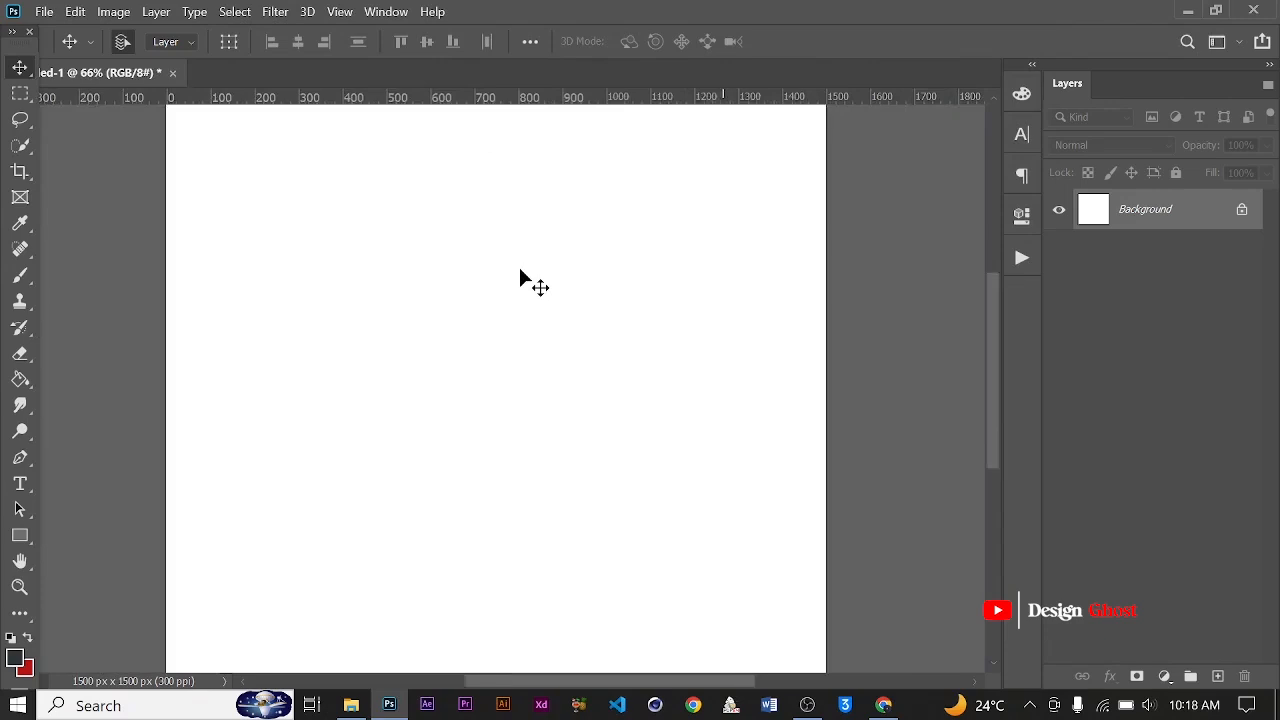
scroll(519, 270, "down", 3)
scroll(540, 268, "up", 1)
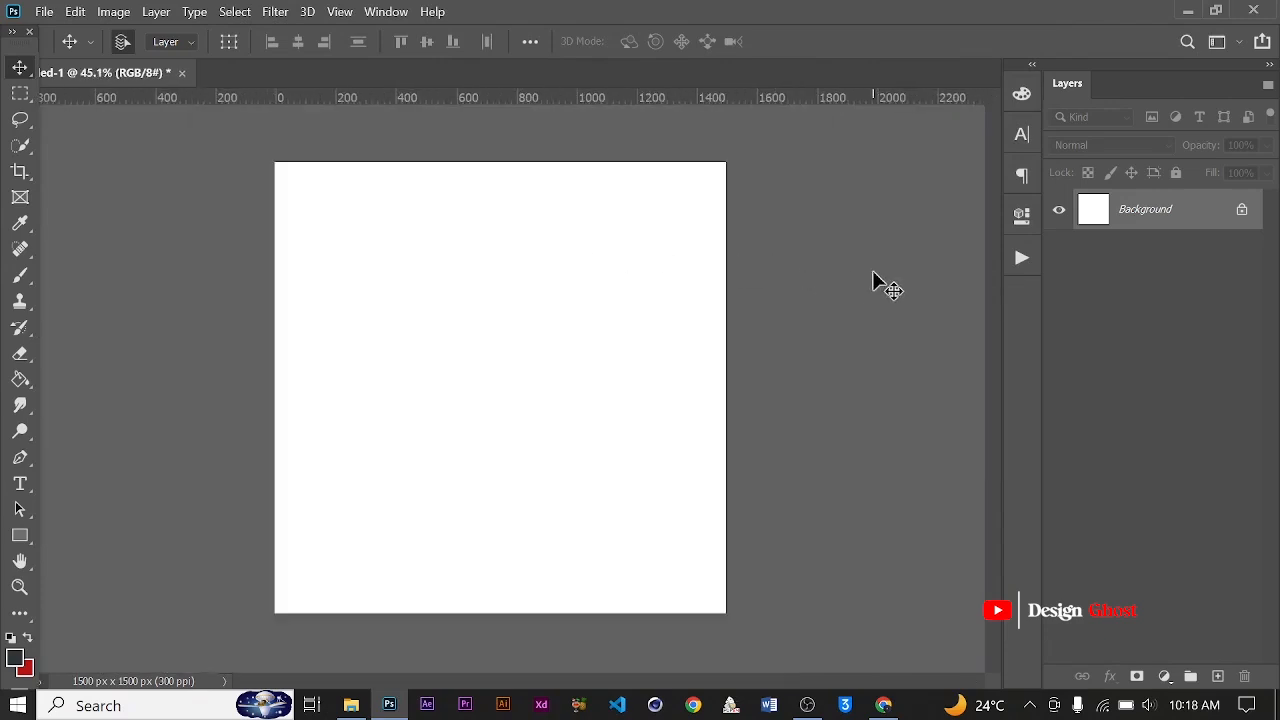
scroll(872, 270, "up", 1)
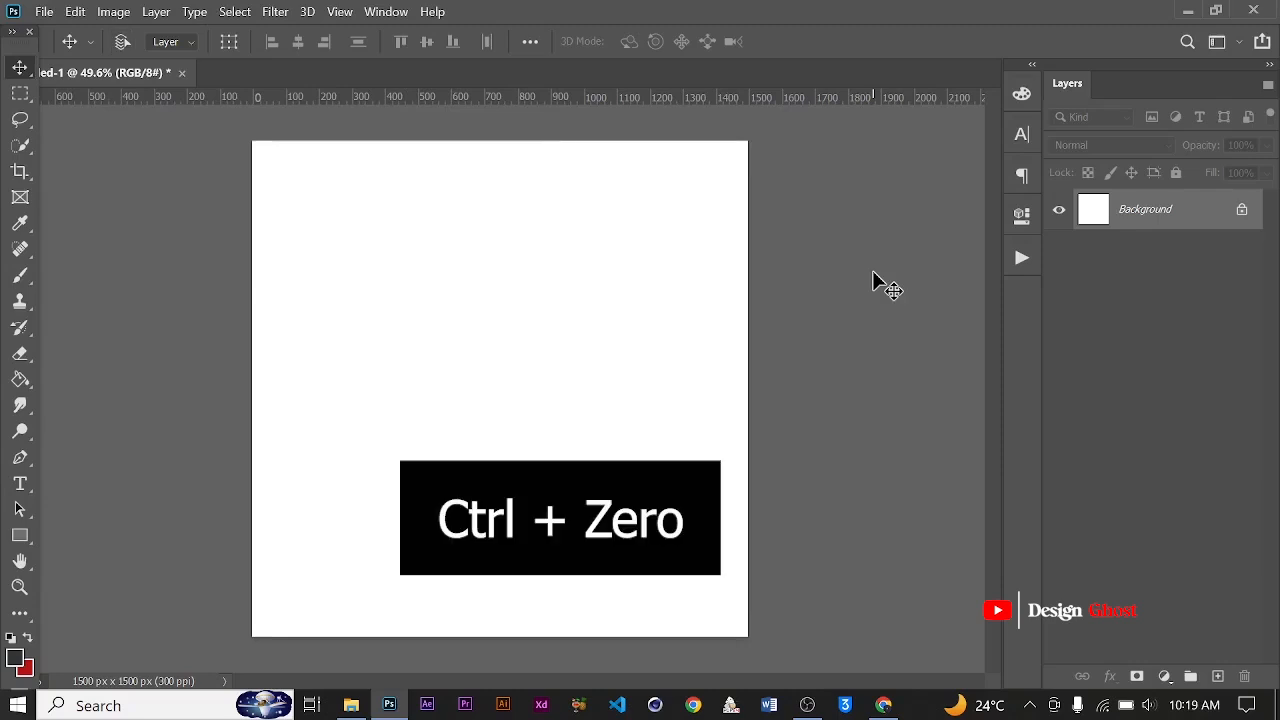
Fit the blank canvas to the window, zoom in to 100% and zoom back out in steps
key("ctrl+0")
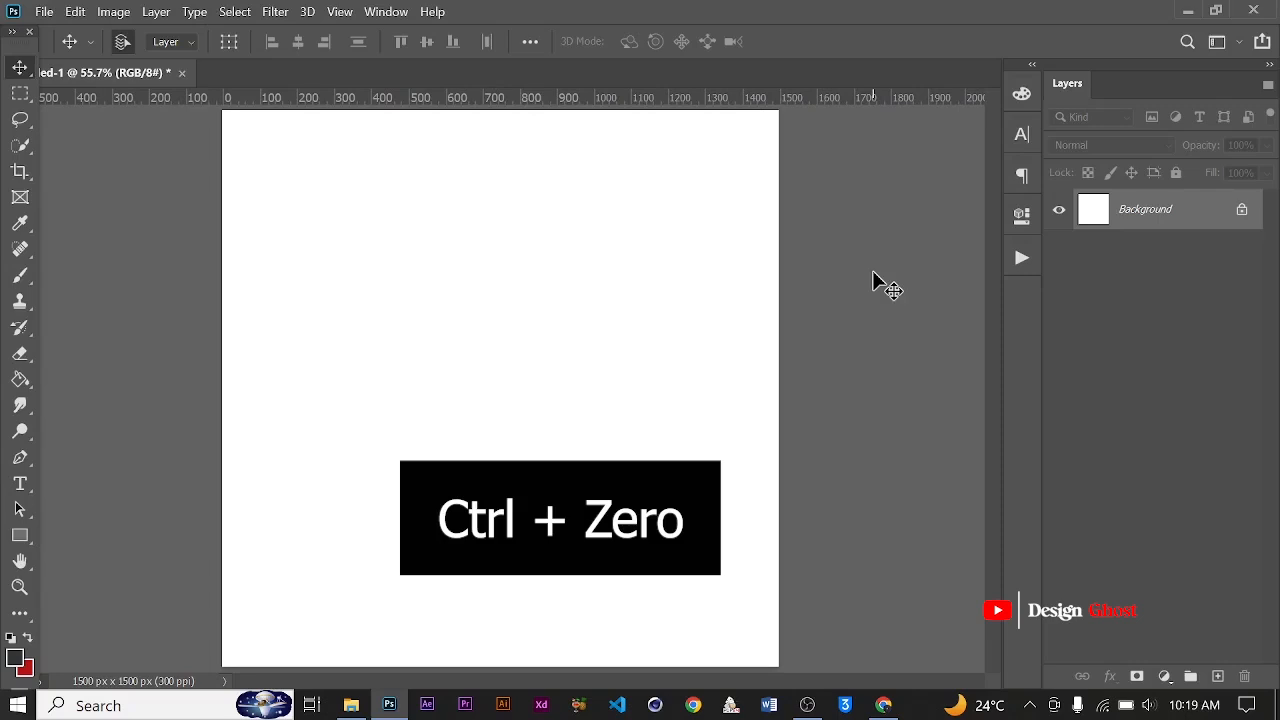
key("ctrl+plus")
key("ctrl+plus")
key("ctrl+plus")
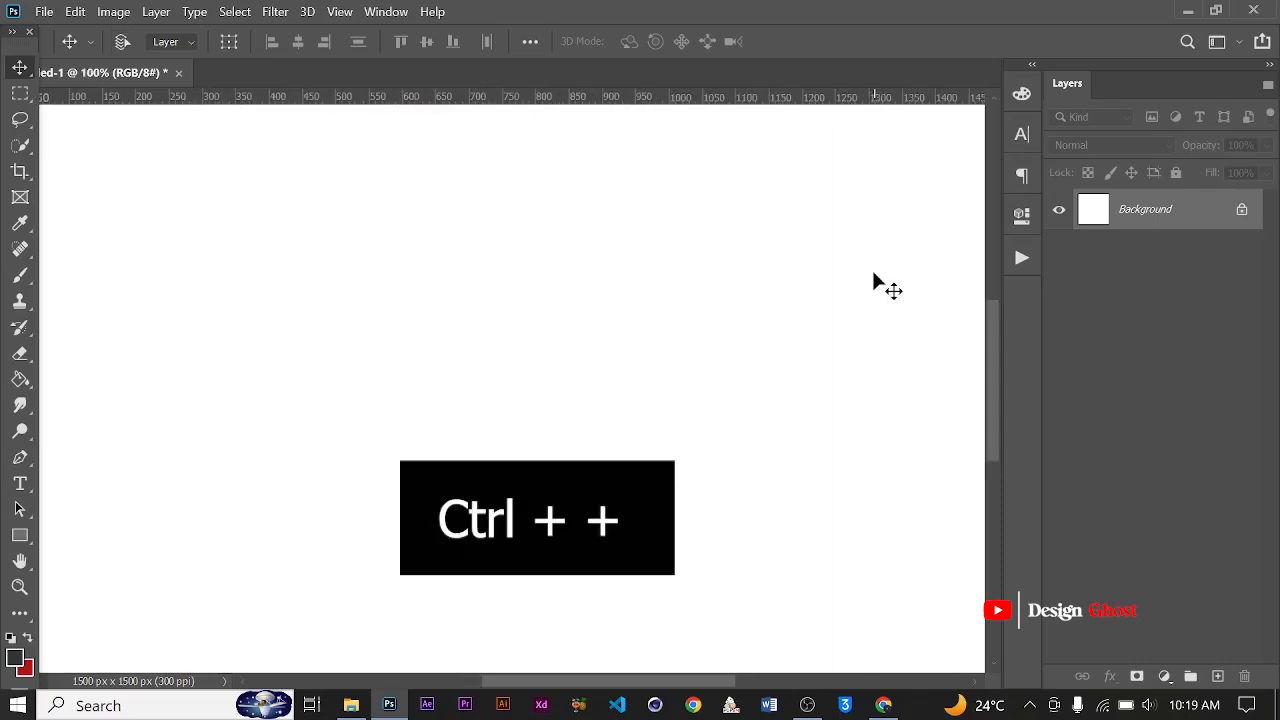
key("ctrl+minus")
key("ctrl+minus")
key("ctrl+minus")
key("ctrl+minus")
key("ctrl+minus")
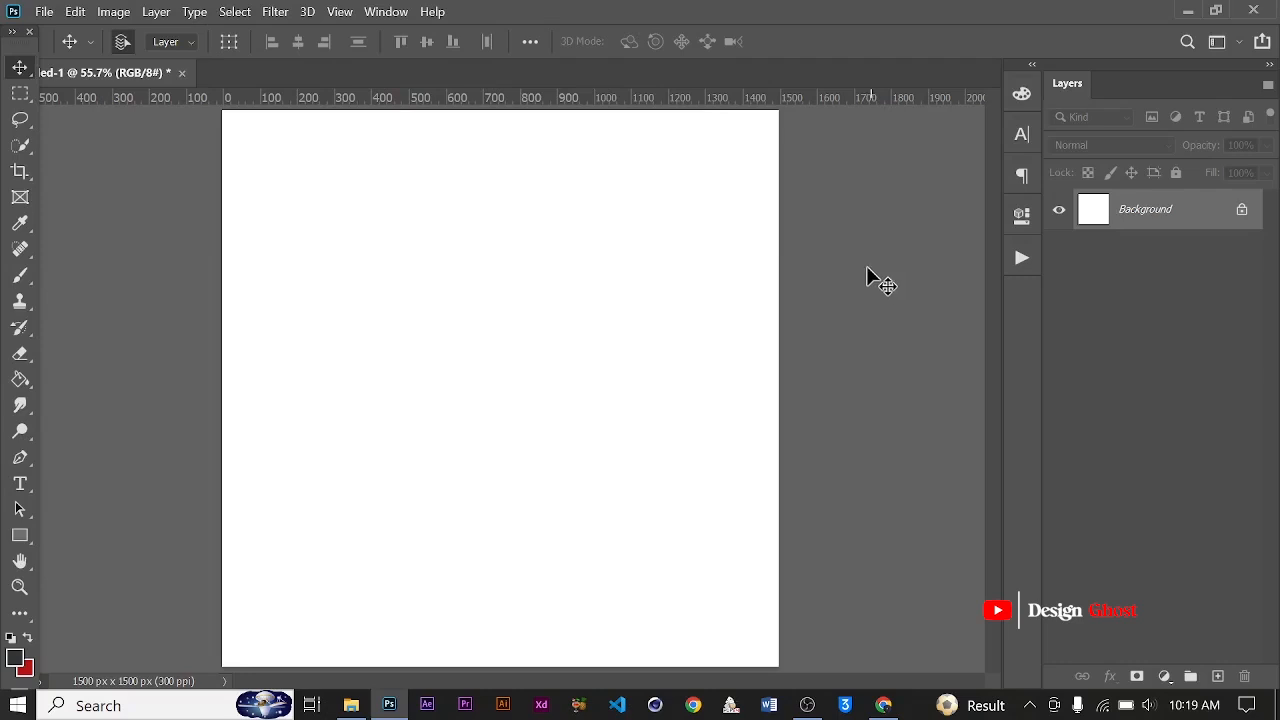
key("ctrl+minus")
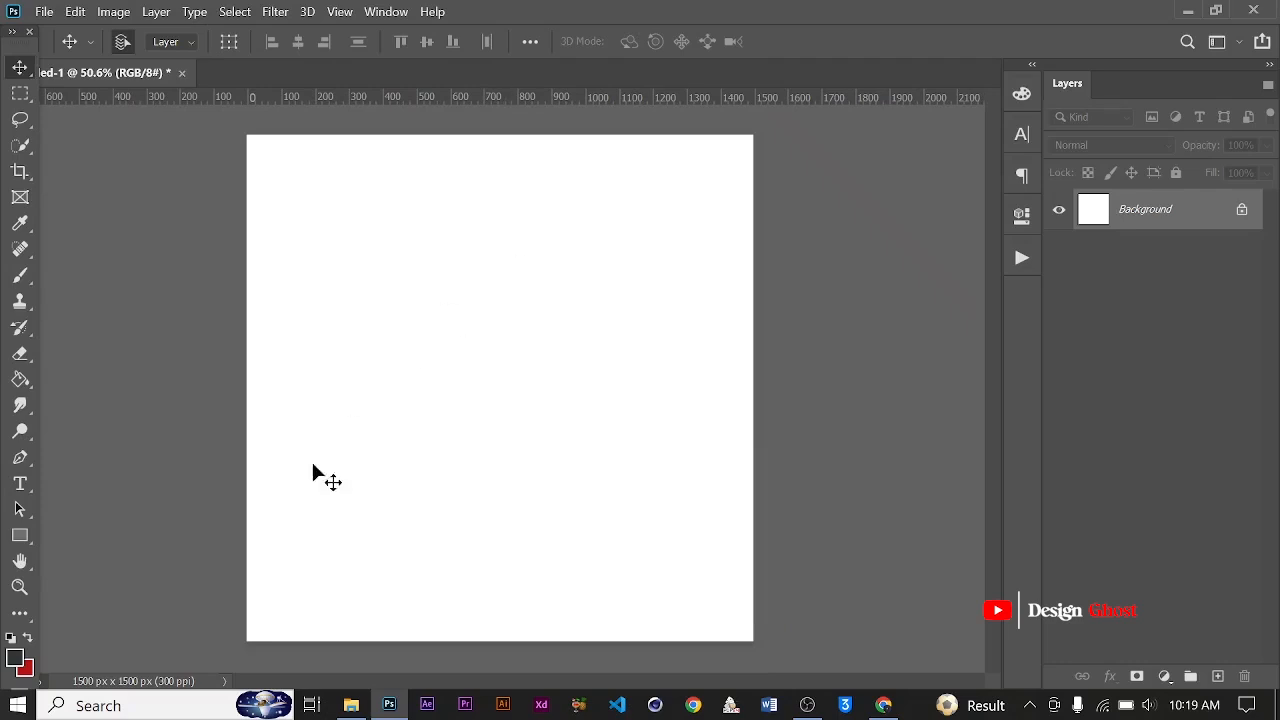
Draw a rectangle about 838 × 787 px in the middle of the white canvas and dismiss its shape properties
left_click(20, 536)
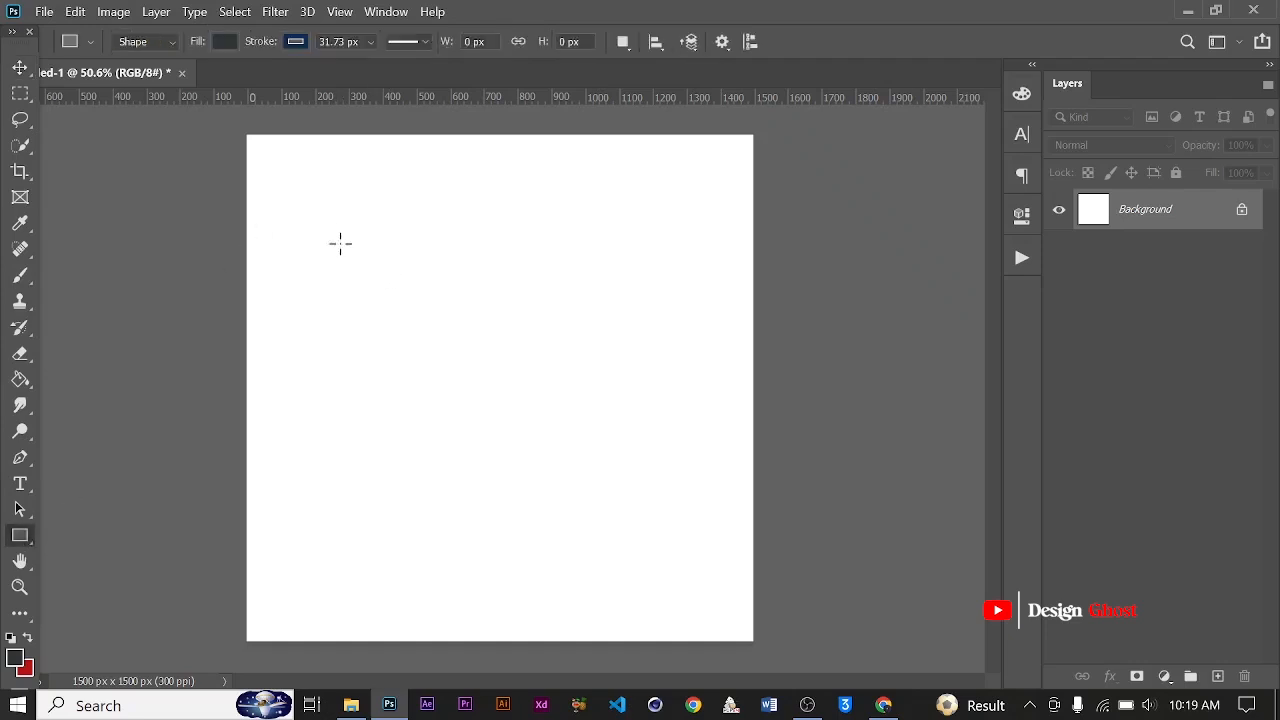
left_click_drag(340, 243, 622, 508)
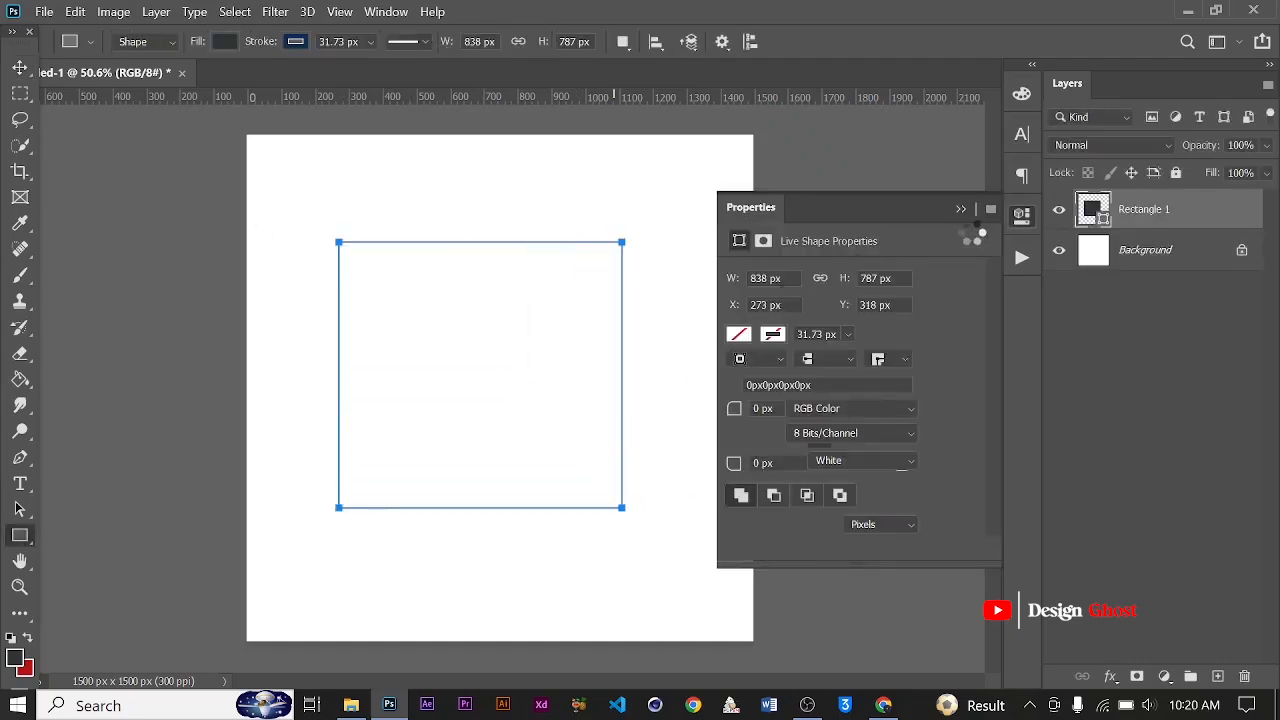
left_click(961, 211)
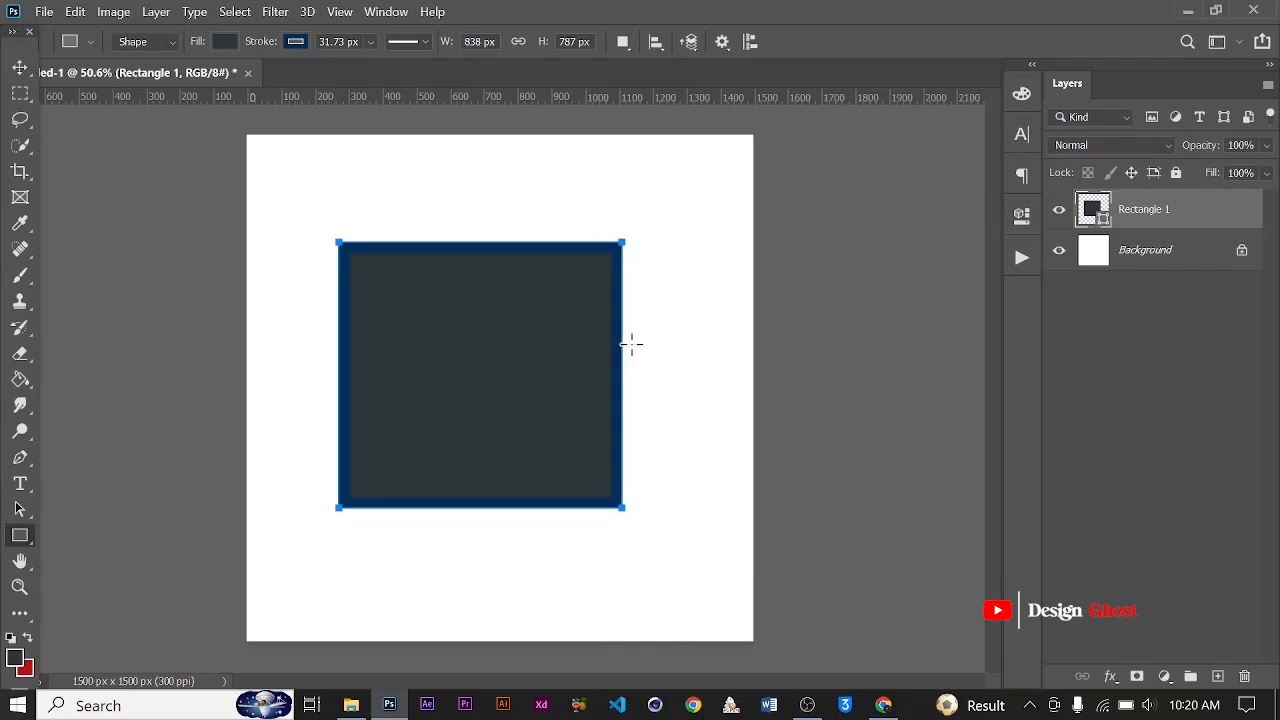
scroll(595, 358, "up", 1)
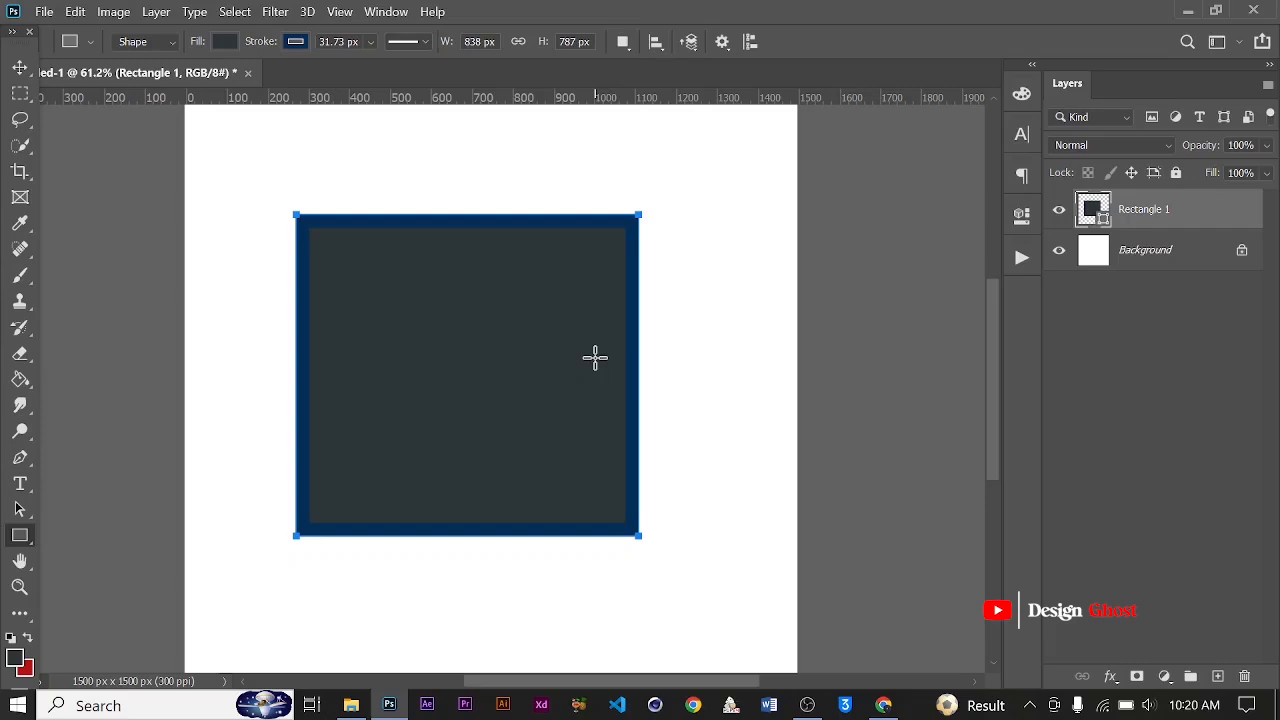
Set the rectangle layer's opacity to 50%, restore it to 100% and reduce it to 25%
key("5")
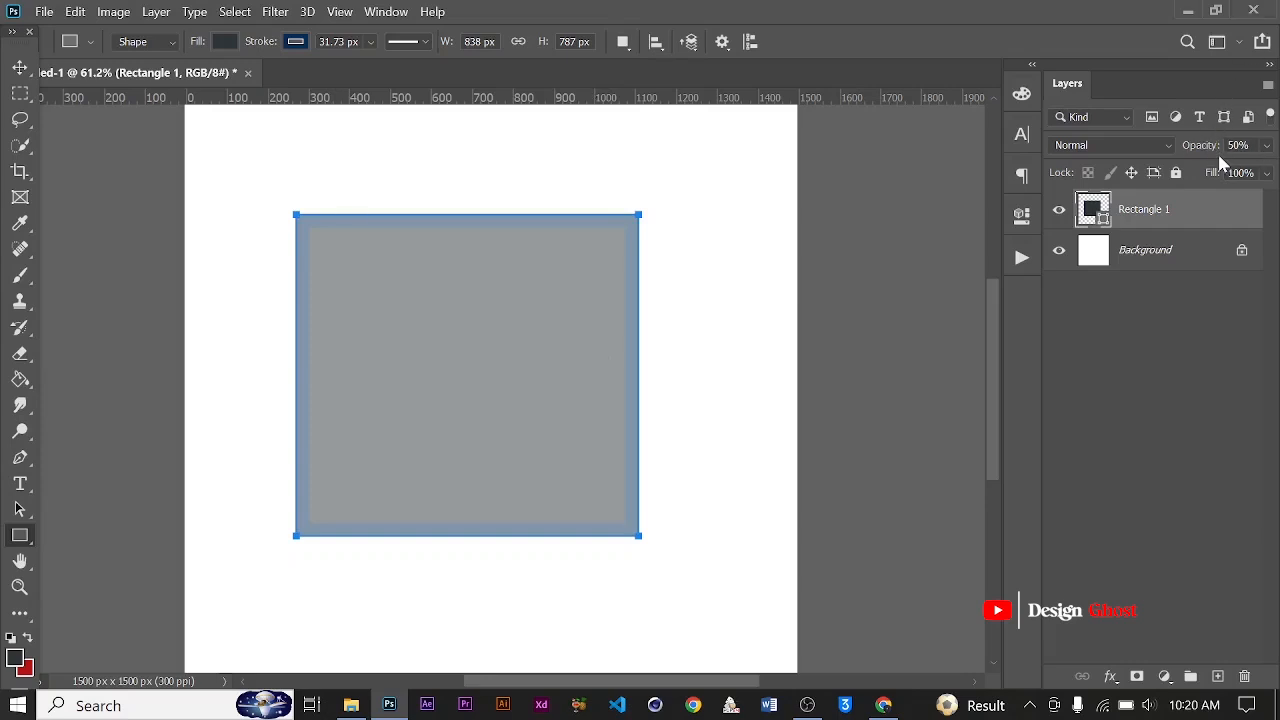
key("0")
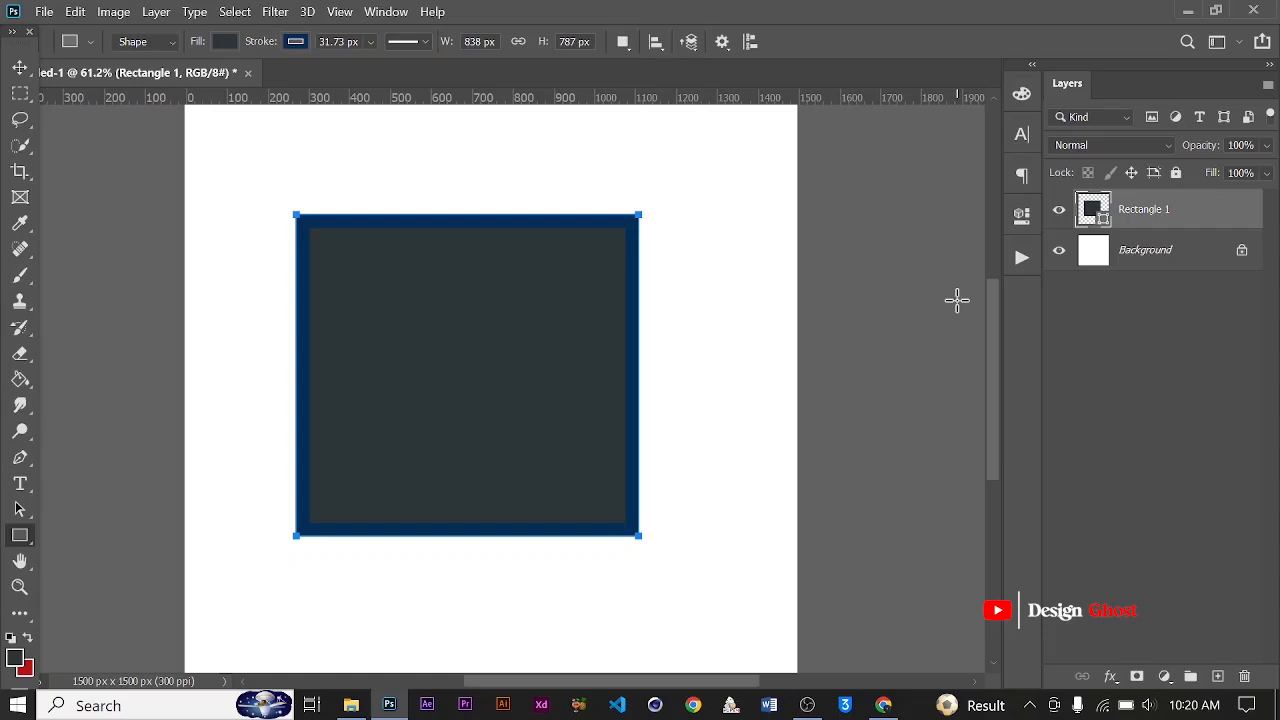
key("2")
key("5")
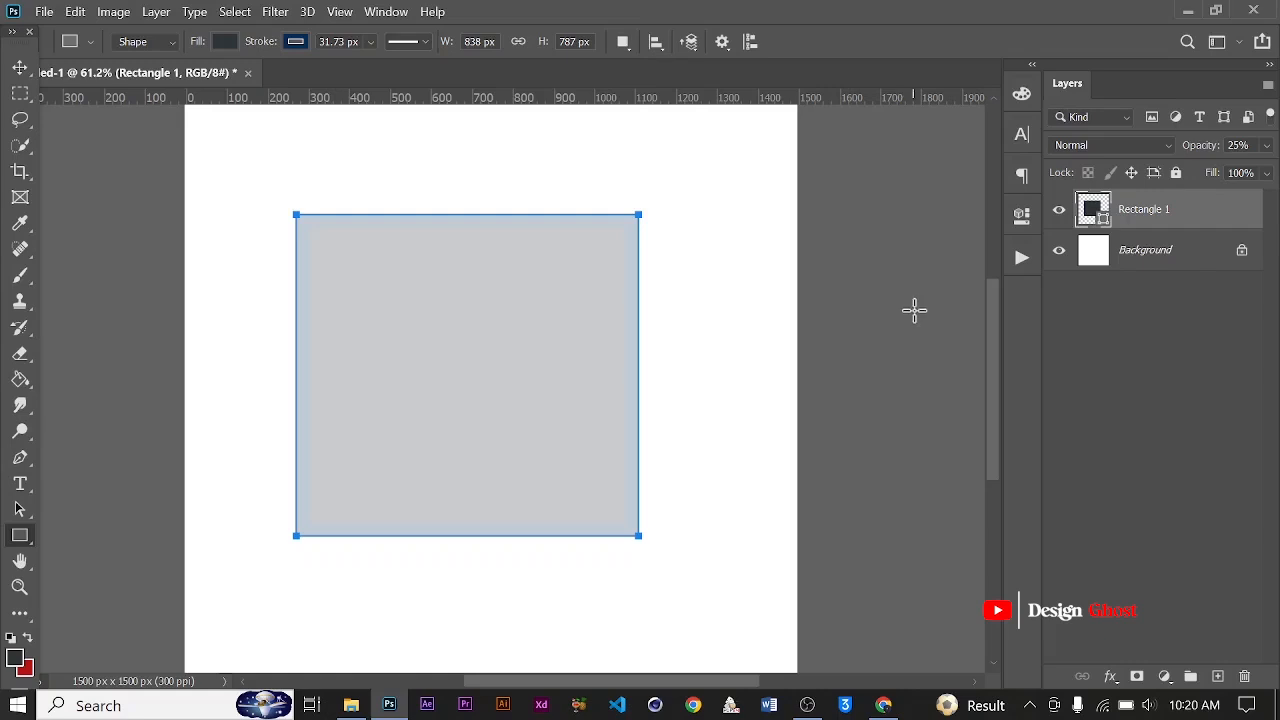
left_click(1238, 145)
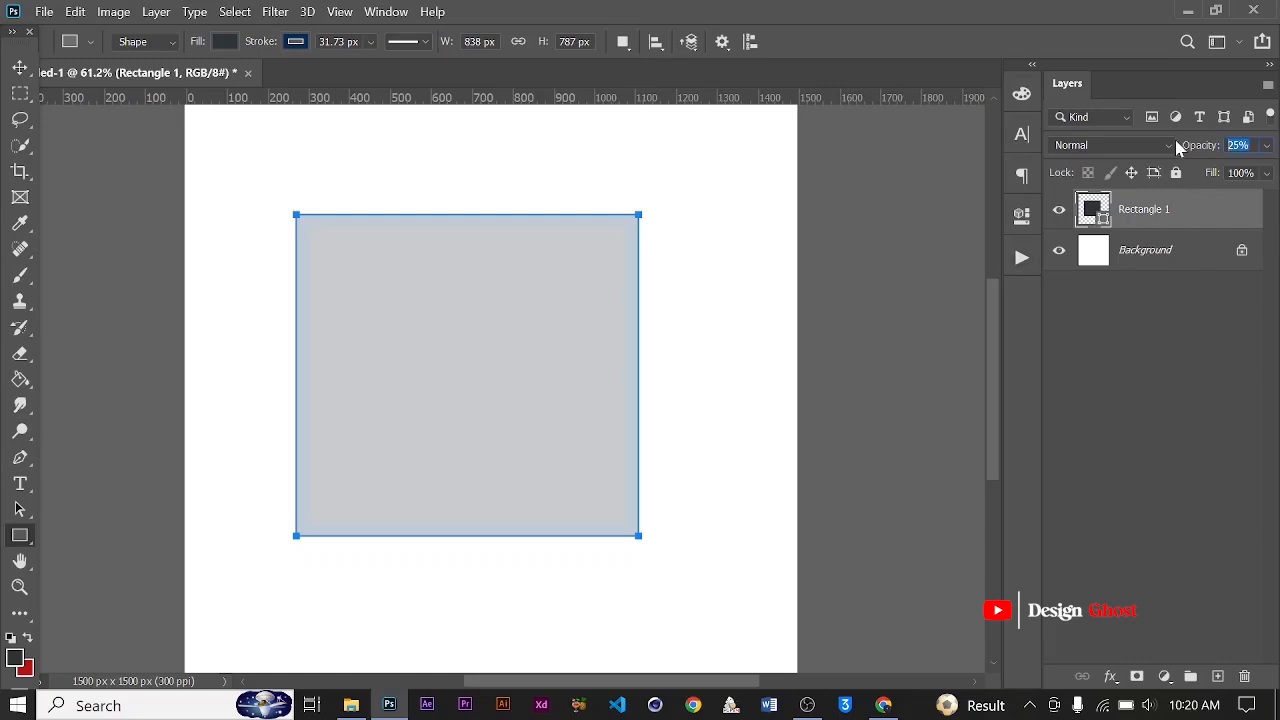
left_click(1250, 146)
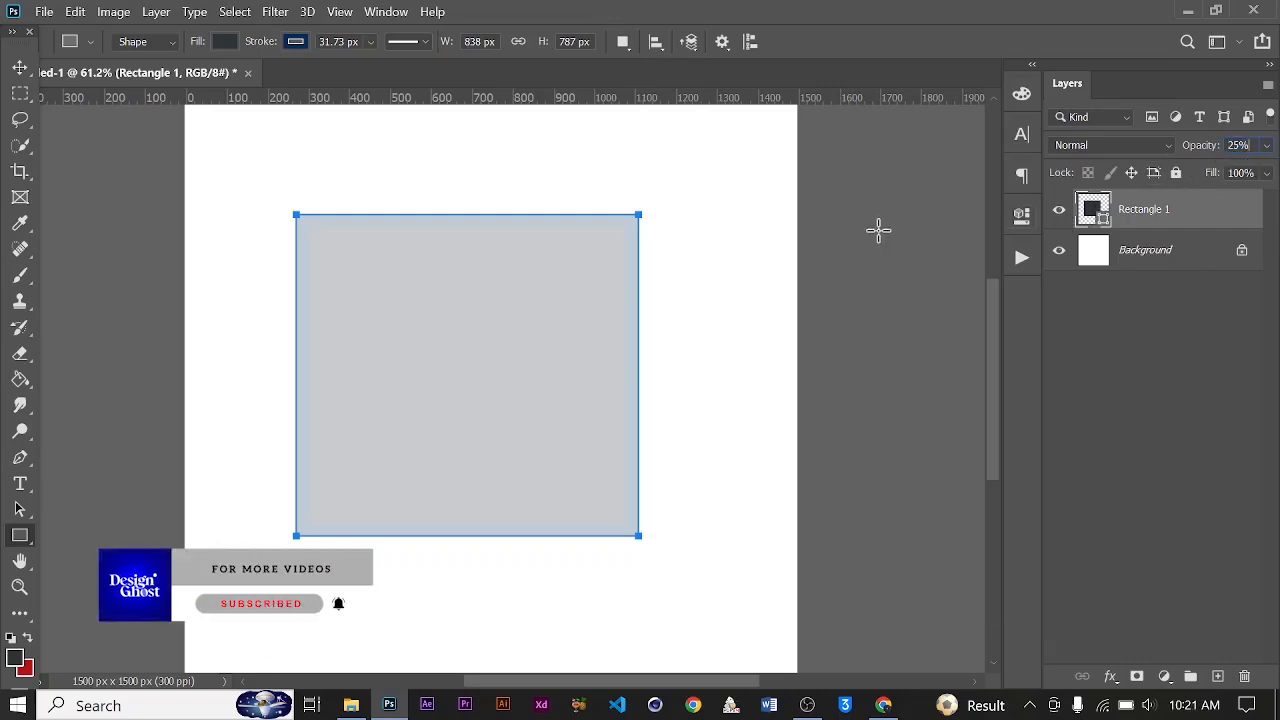
left_click(1105, 327)
left_click(1106, 330)
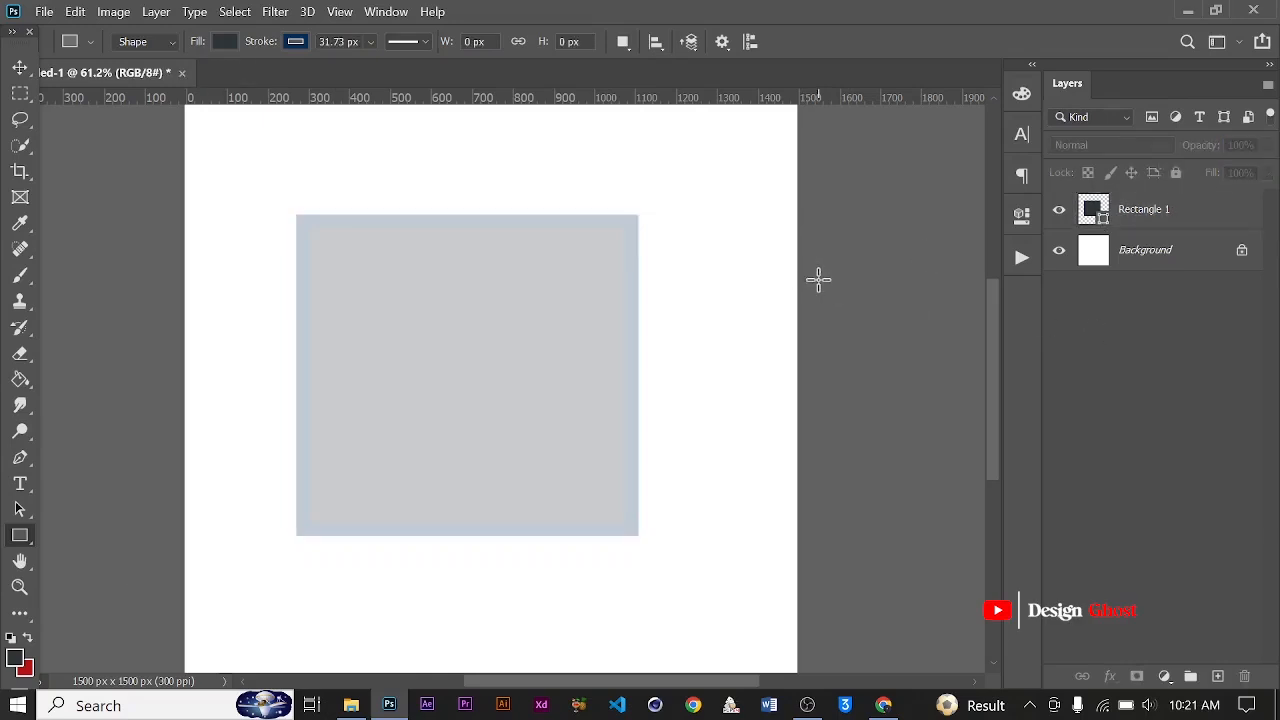
Set the selected rectangle layer's opacity to 11%, 15% and 18% in turn, and restore it to 100%
left_click(1144, 212)
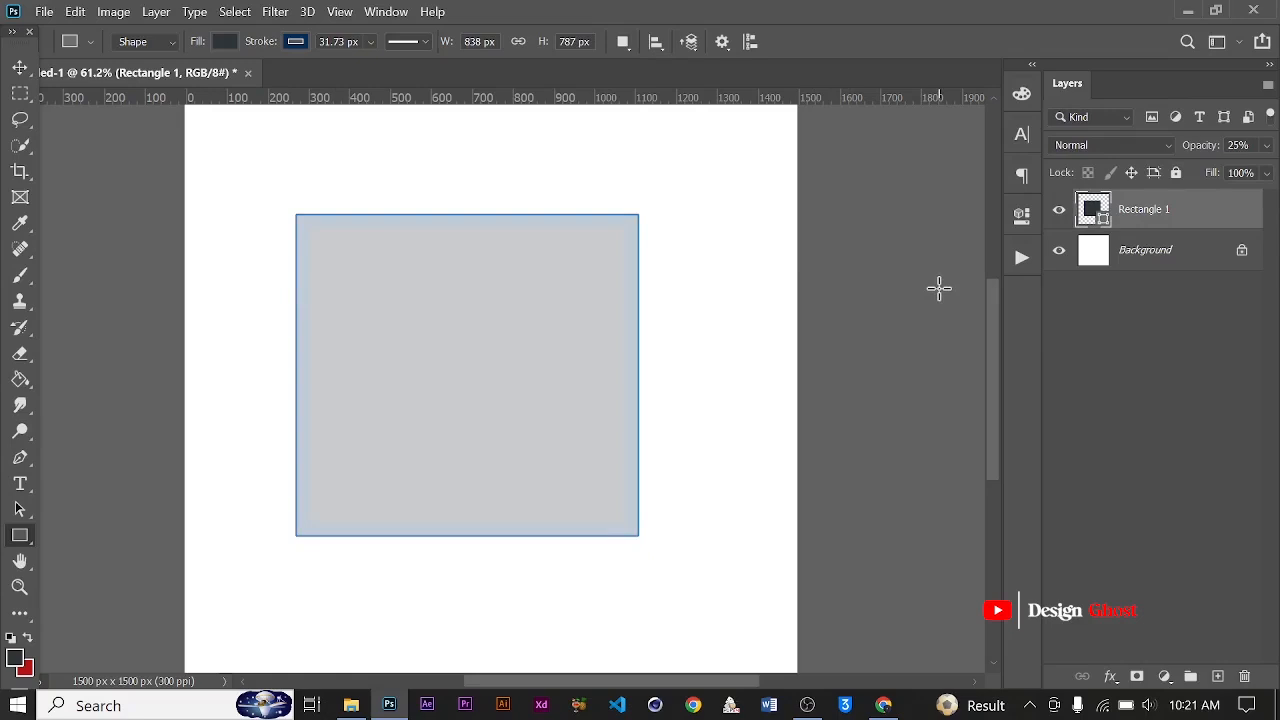
key("1")
key("1")
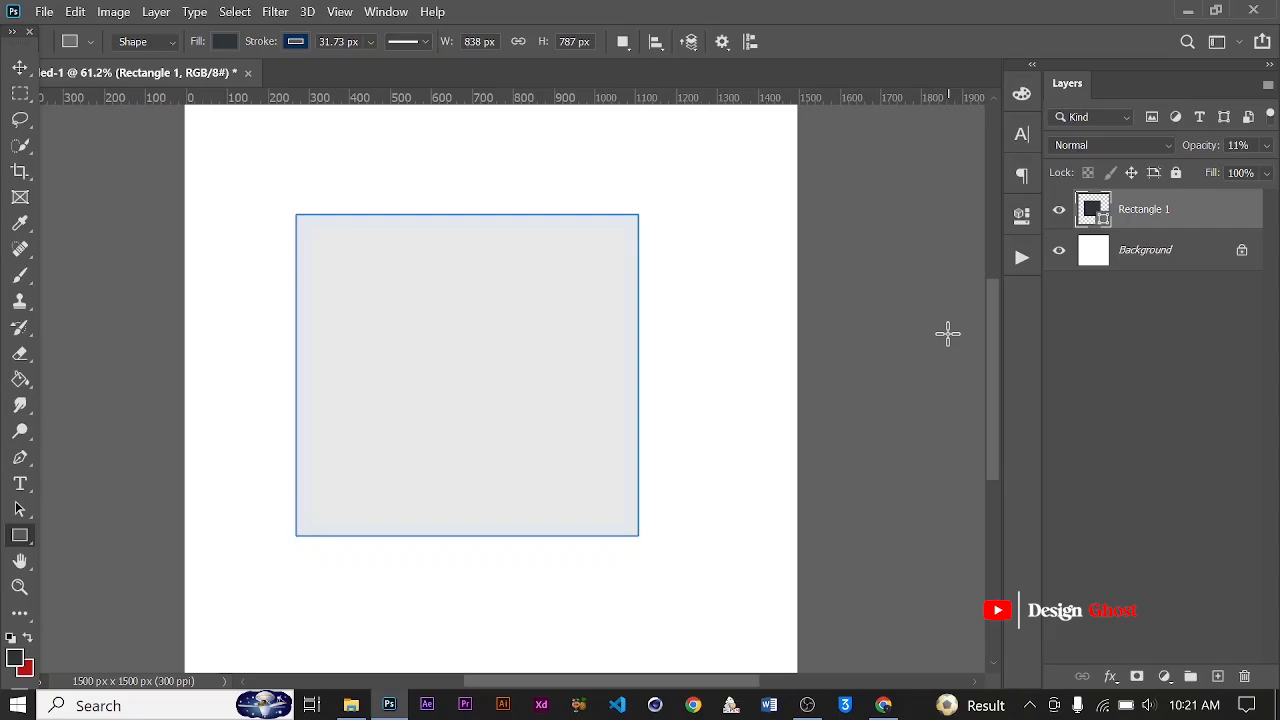
key("1")
key("5")
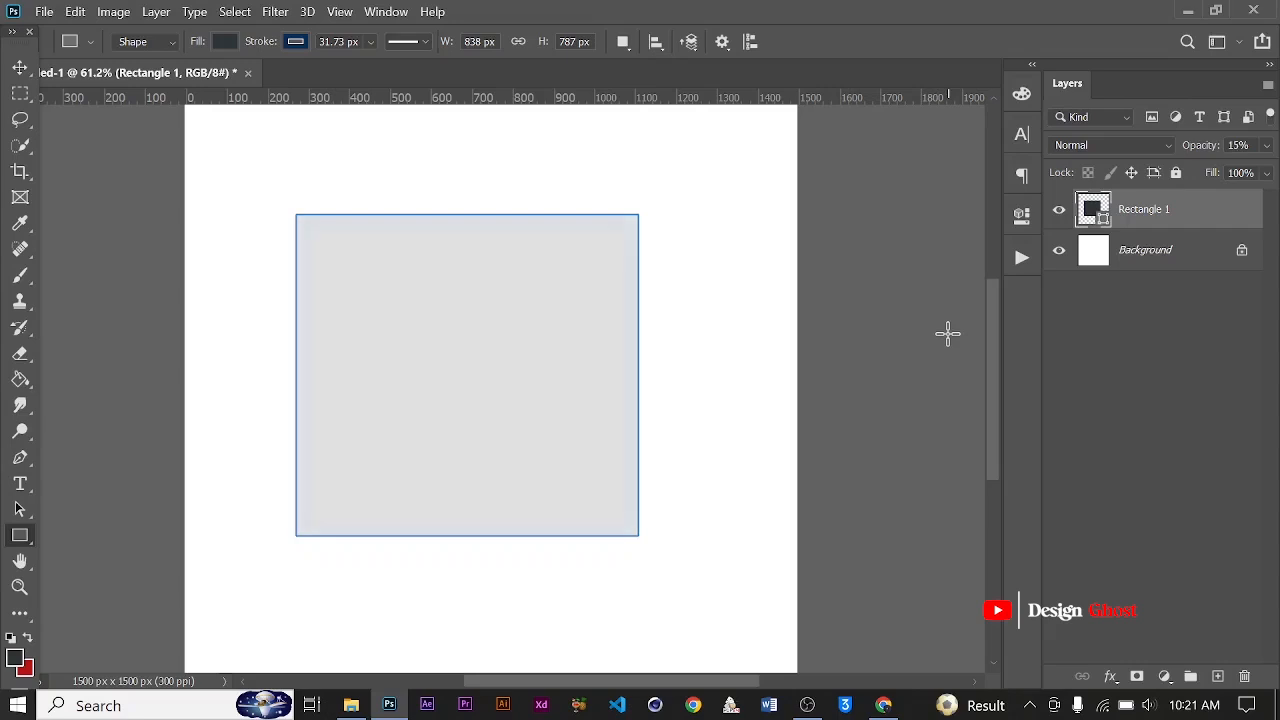
key("1")
key("8")
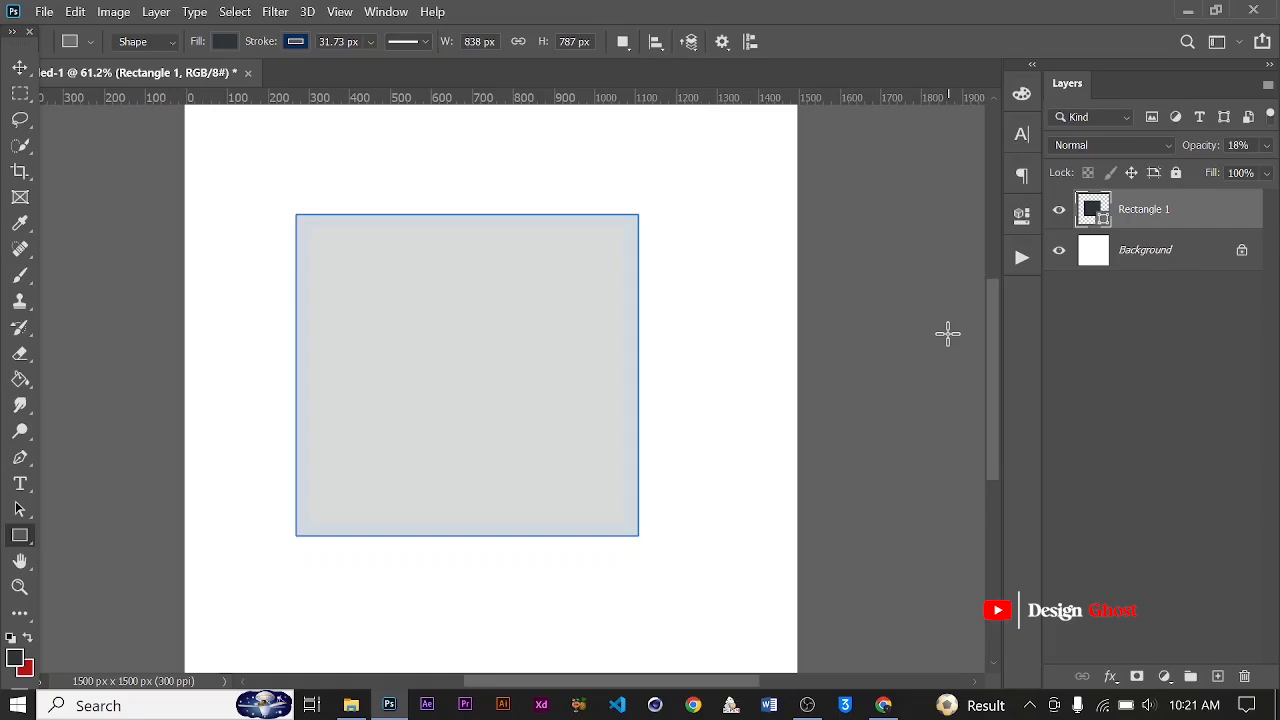
key("0")
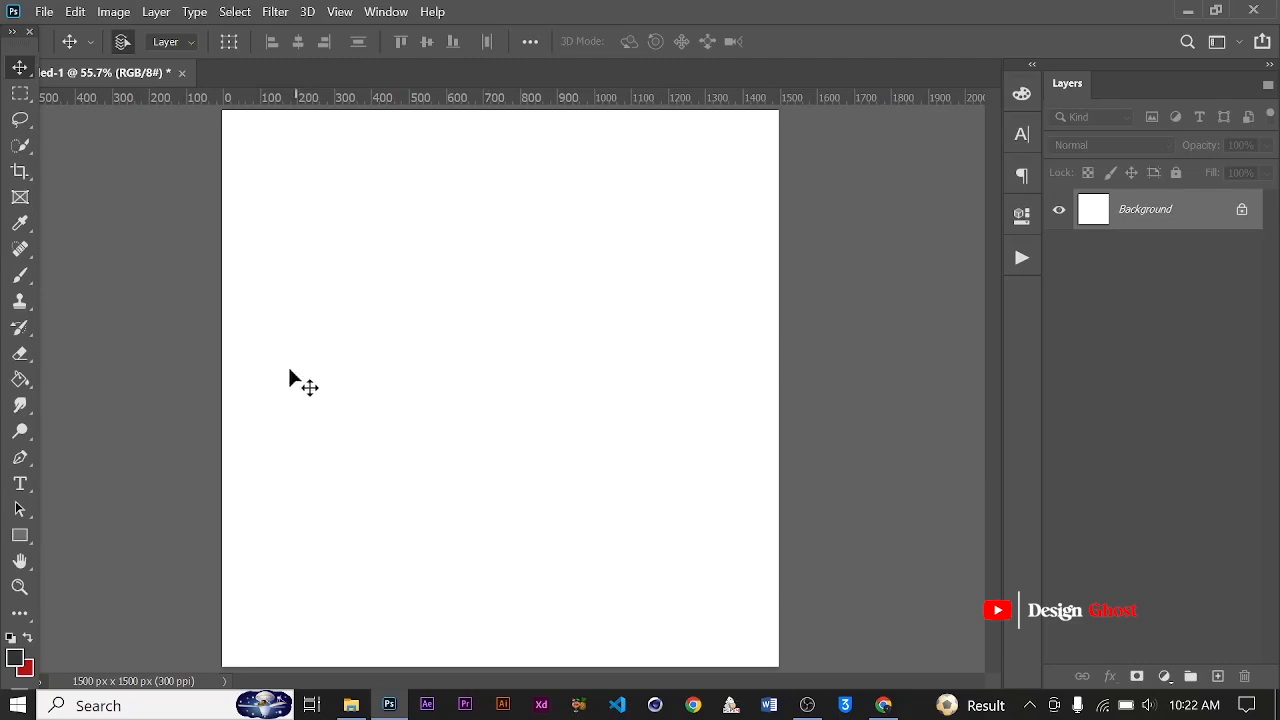
Add a white point-text layer with the placeholder text Lorem Ipsum to the blank canvas and commit it
left_click(22, 485)
left_click(625, 342)
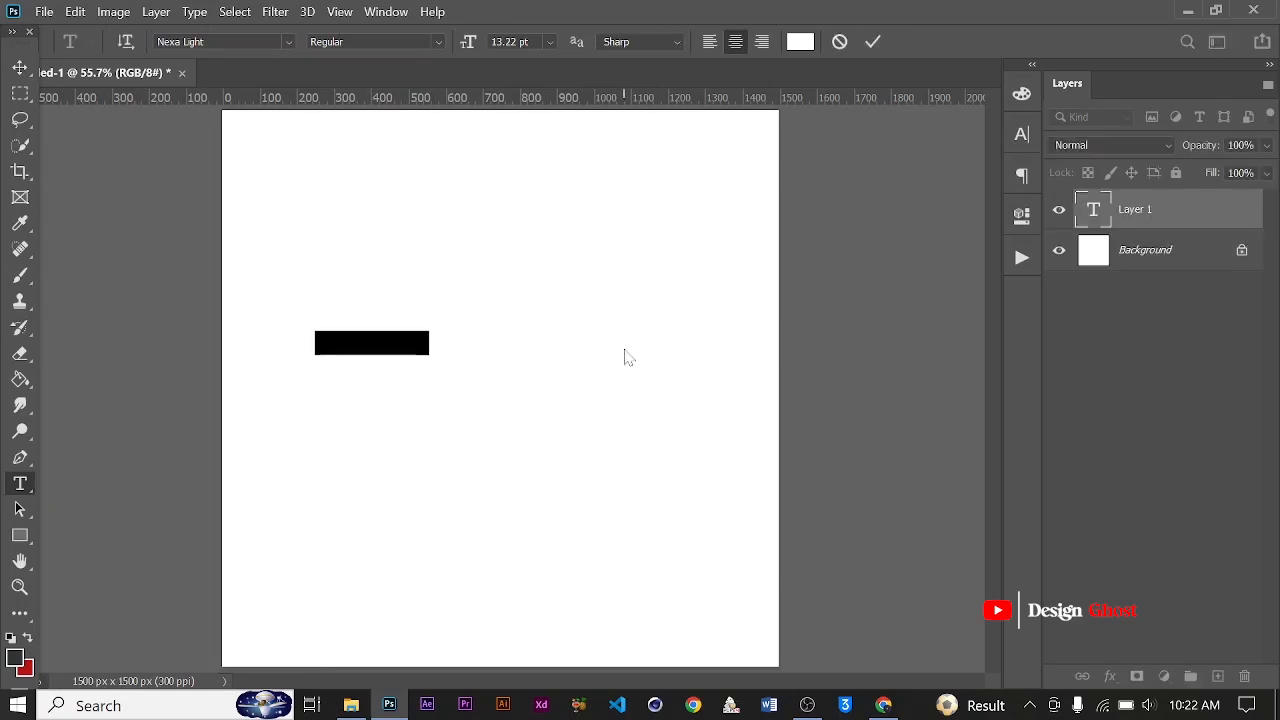
left_click(873, 42)
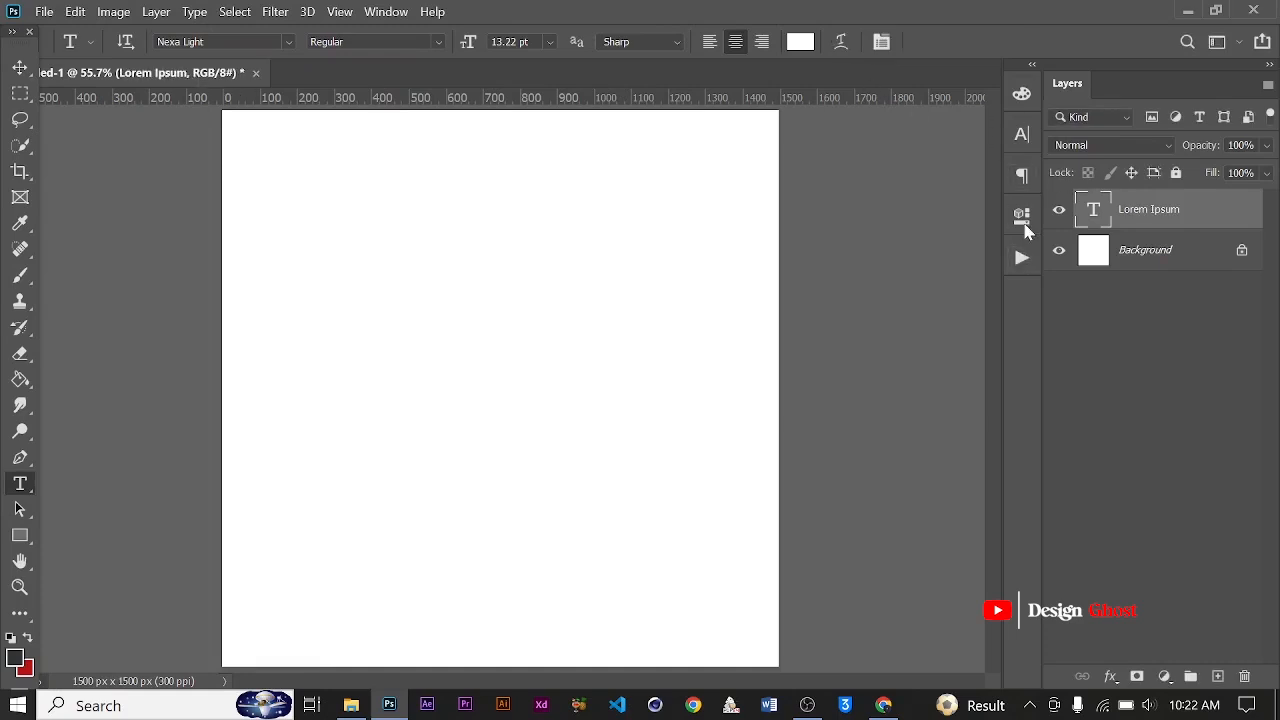
Set the Lorem Ipsum text layer's color to black, hex 000000, and dismiss the character settings
left_click(1021, 134)
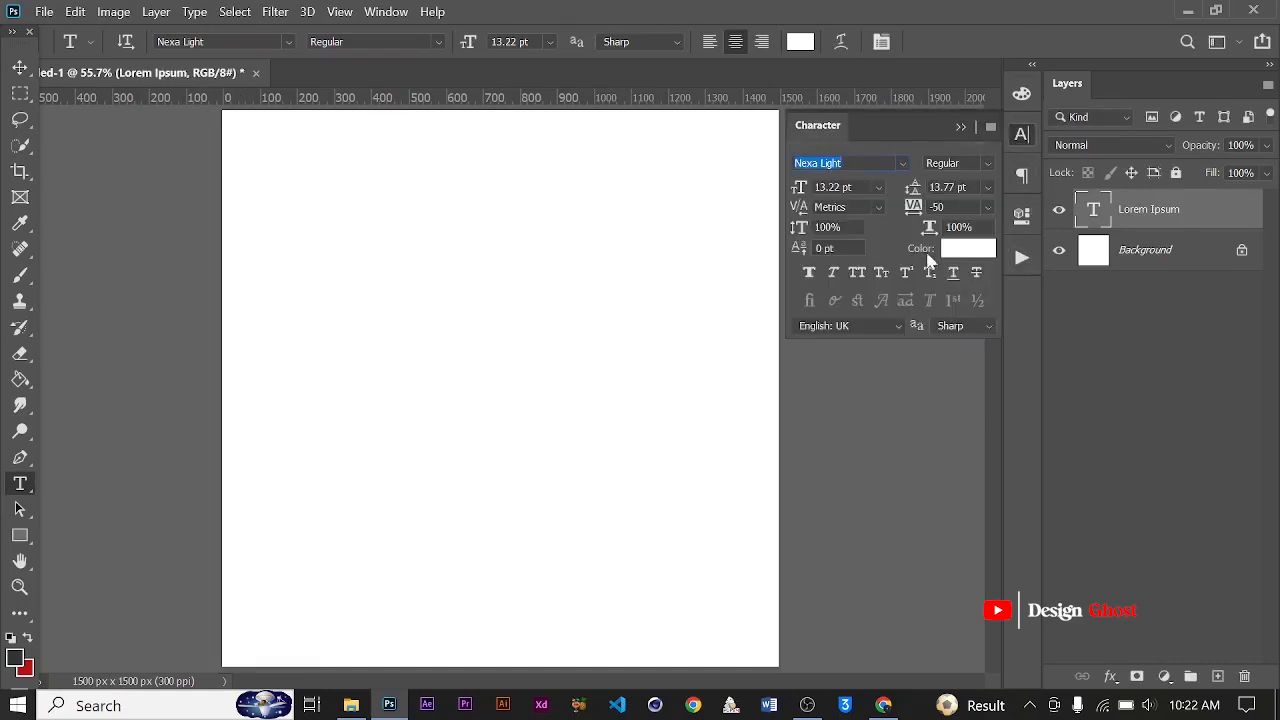
left_click(968, 248)
type("000000")
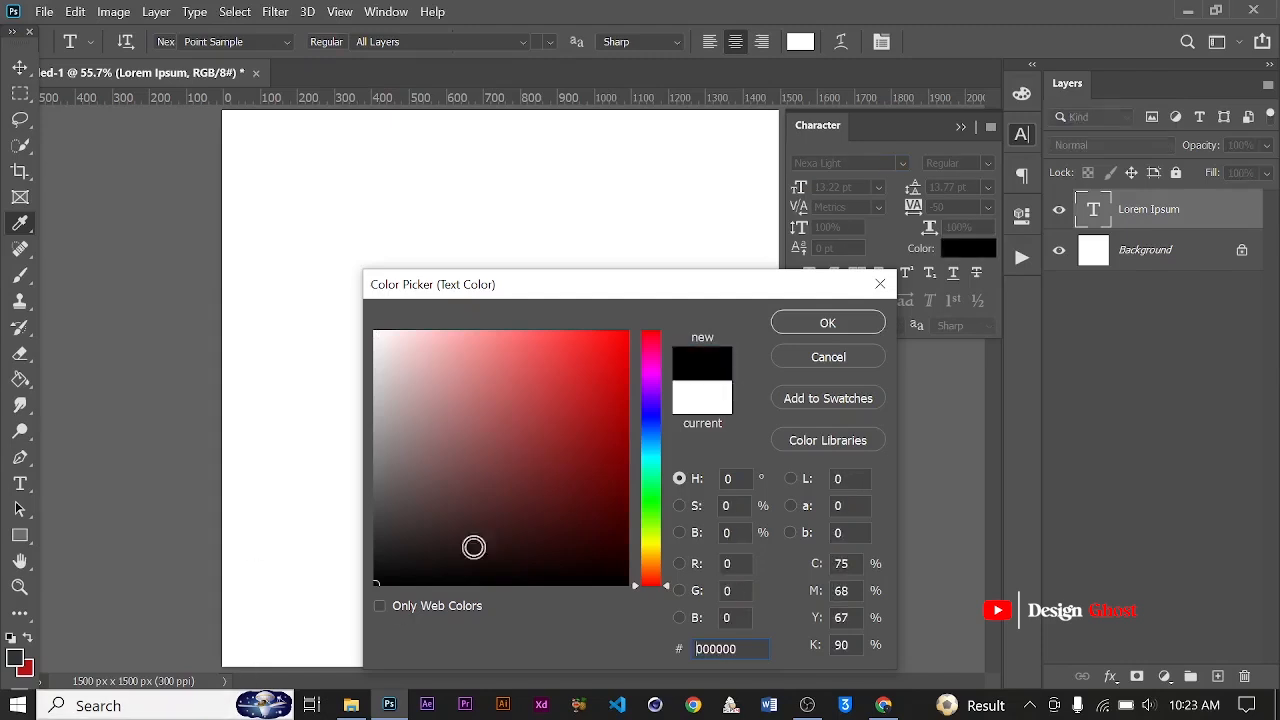
left_click(828, 322)
left_click(960, 127)
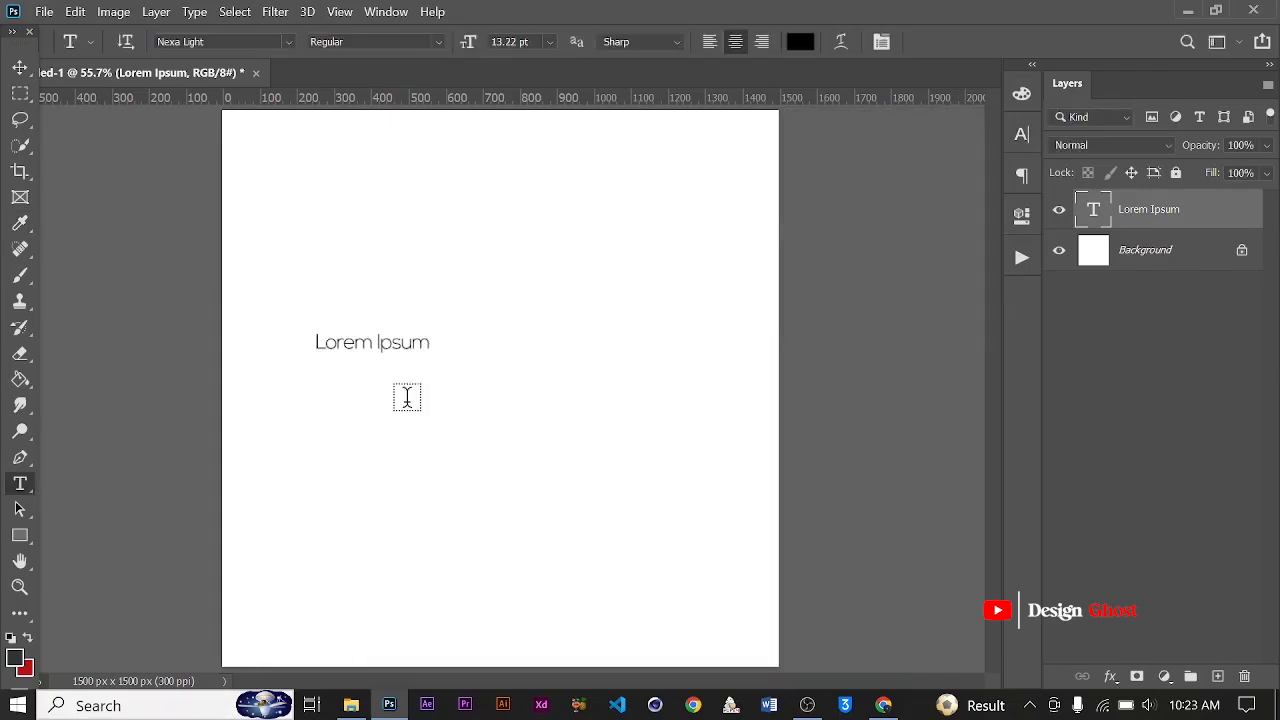
Enlarge the Lorem Ipsum text to roughly twice its width with Free Transform and commit the change
scroll(309, 398, "up", 1)
left_click(17, 71)
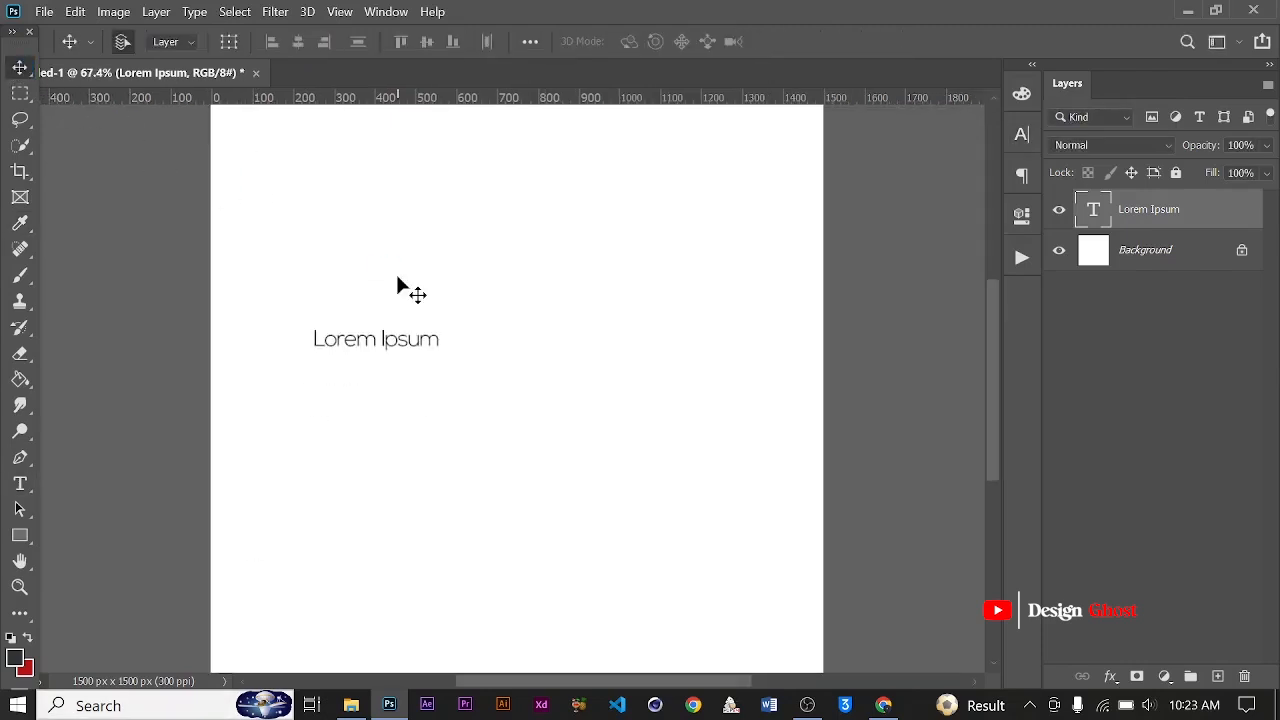
scroll(400, 286, "down", 1)
key("ctrl+t")
left_click_drag(434, 356, 588, 423)
key("Return")
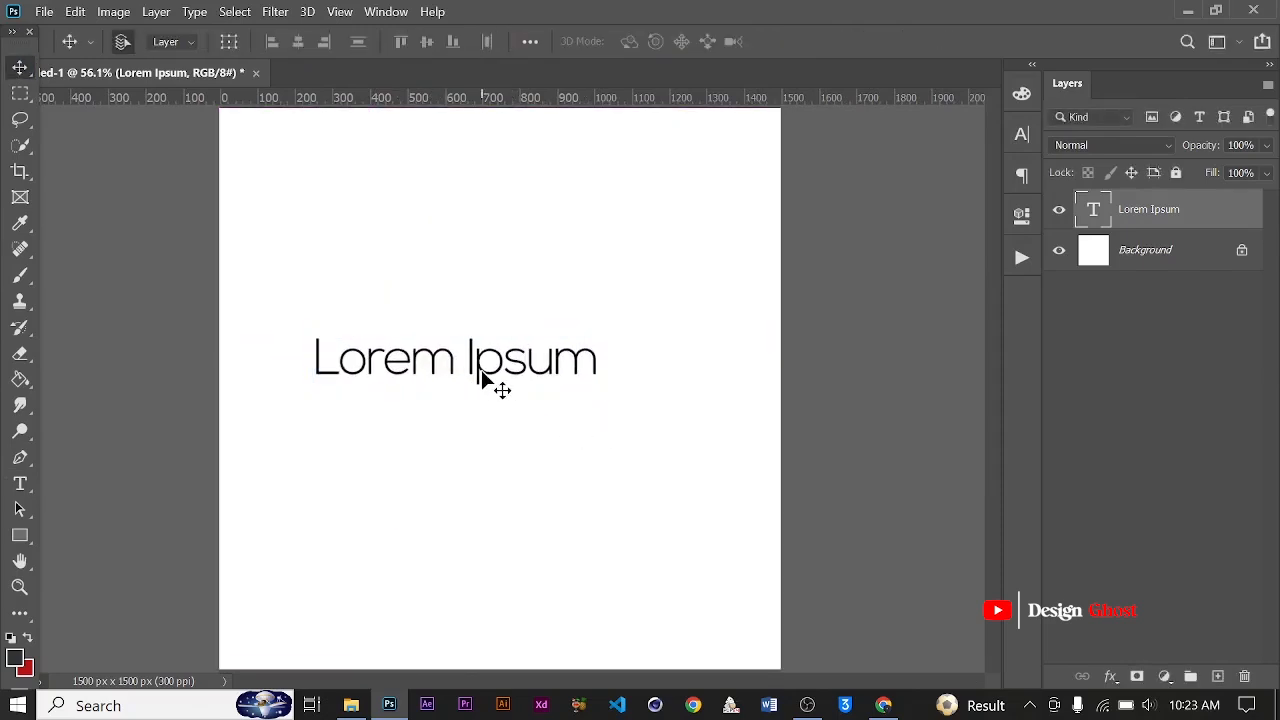
Center the enlarged text horizontally on the canvas and clear the selection
key("ctrl+a")
left_click(298, 41)
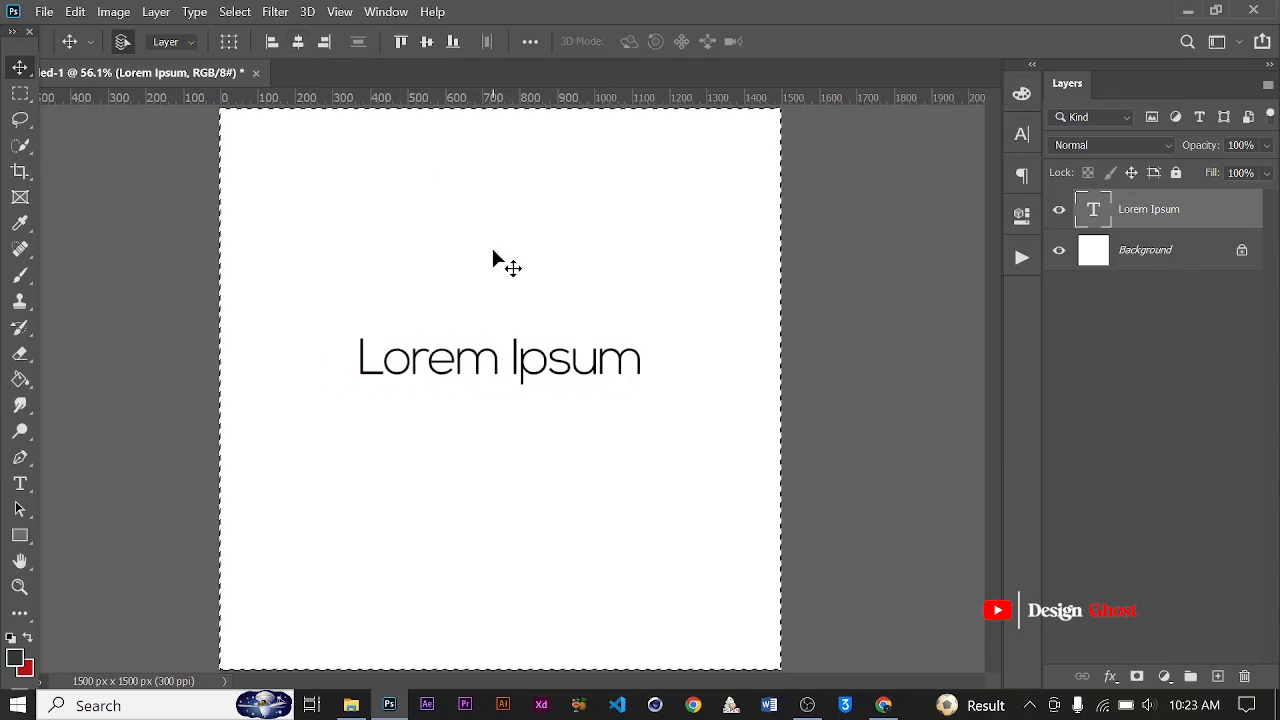
key("ctrl+d")
scroll(607, 309, "down", 1)
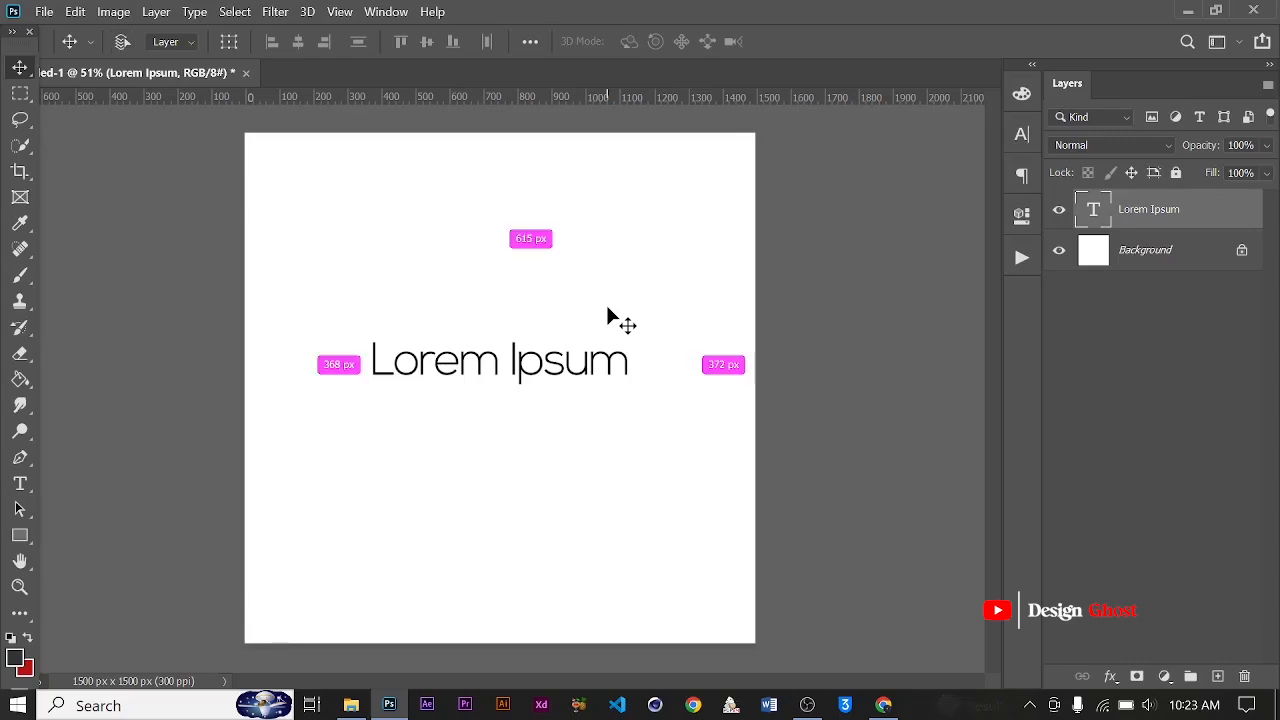
Examine which transform options are available for the editable text layer and leave the transform without changing the text
key("ctrl+t")
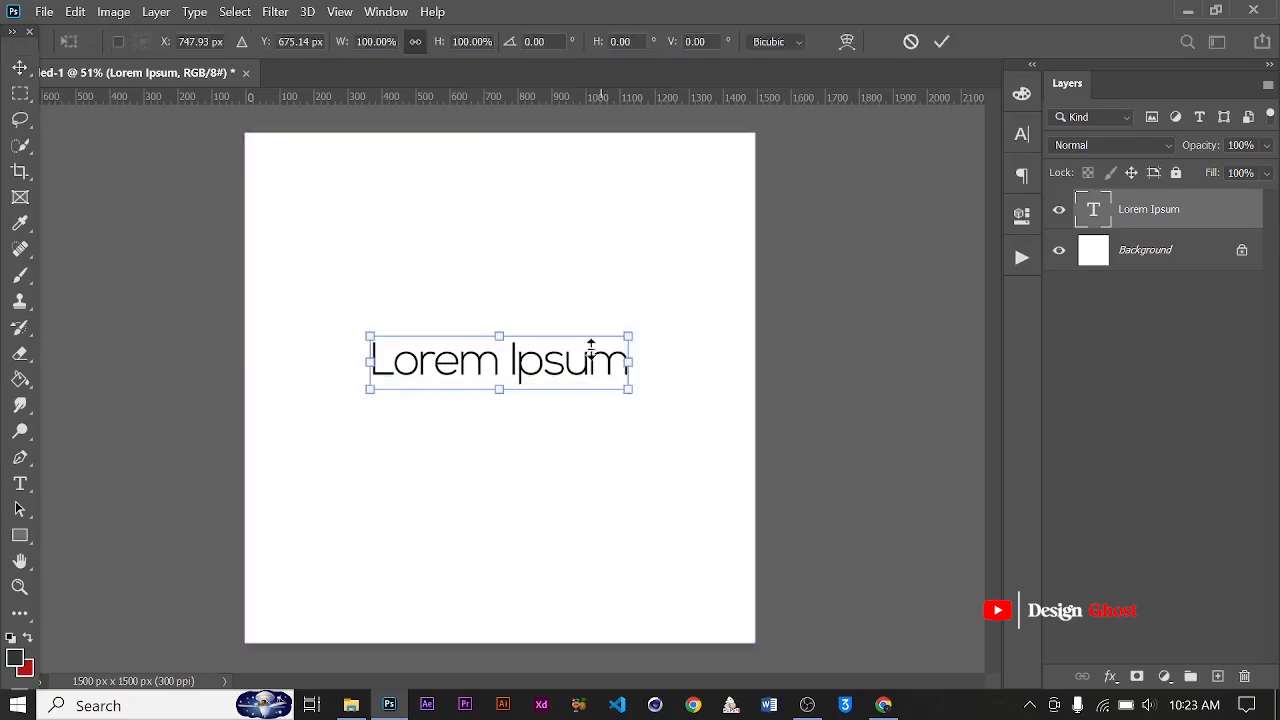
right_click(576, 369)
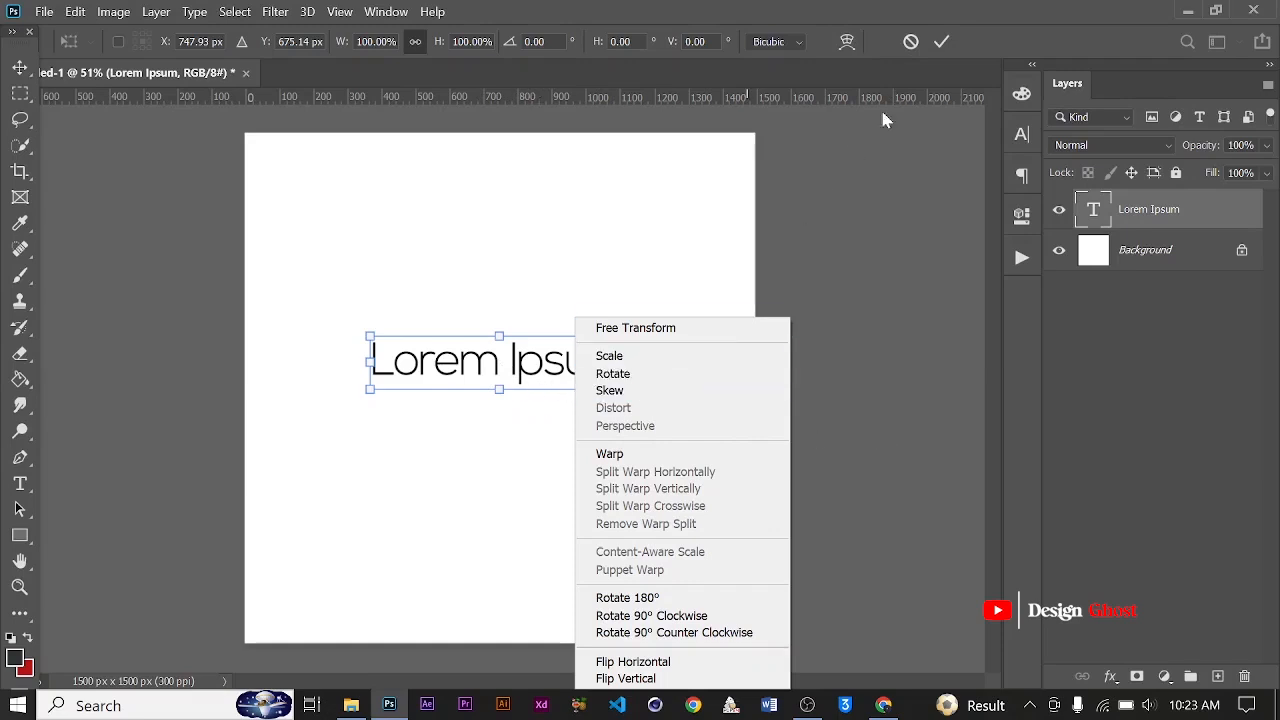
left_click(943, 44)
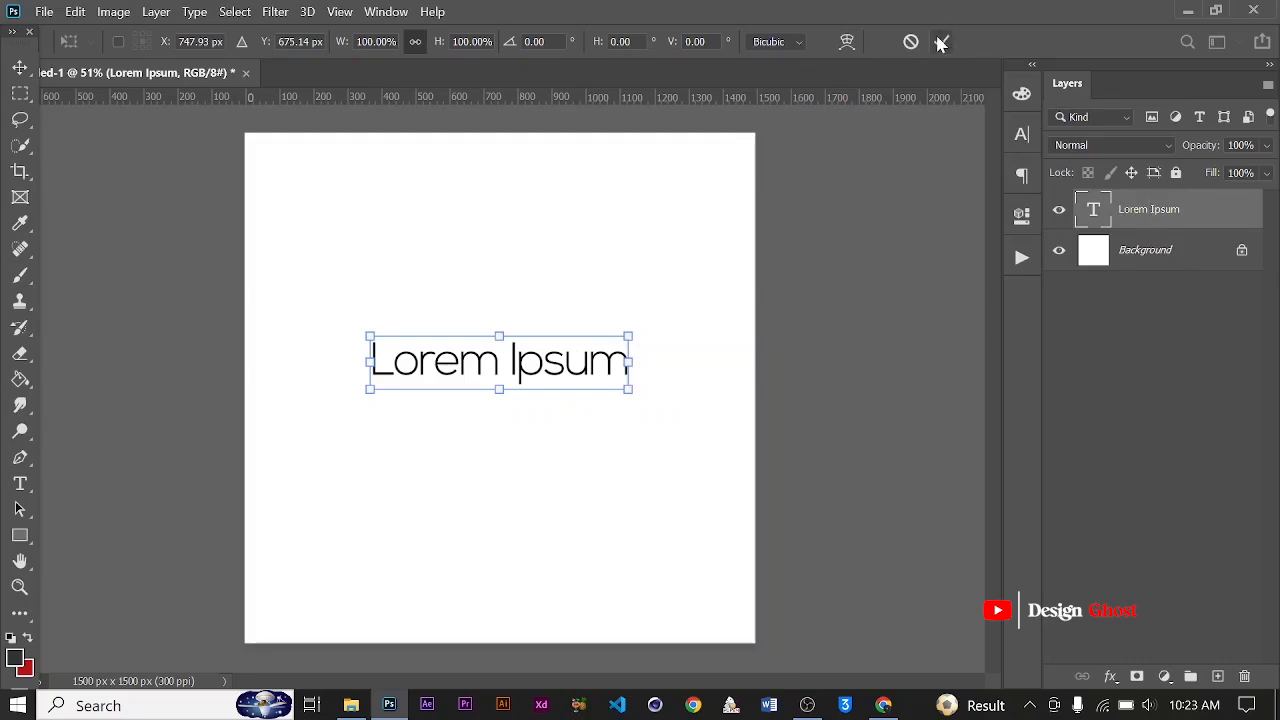
left_click(942, 42)
Rasterize the Lorem Ipsum type layer and start a free transform on it
right_click(1157, 215)
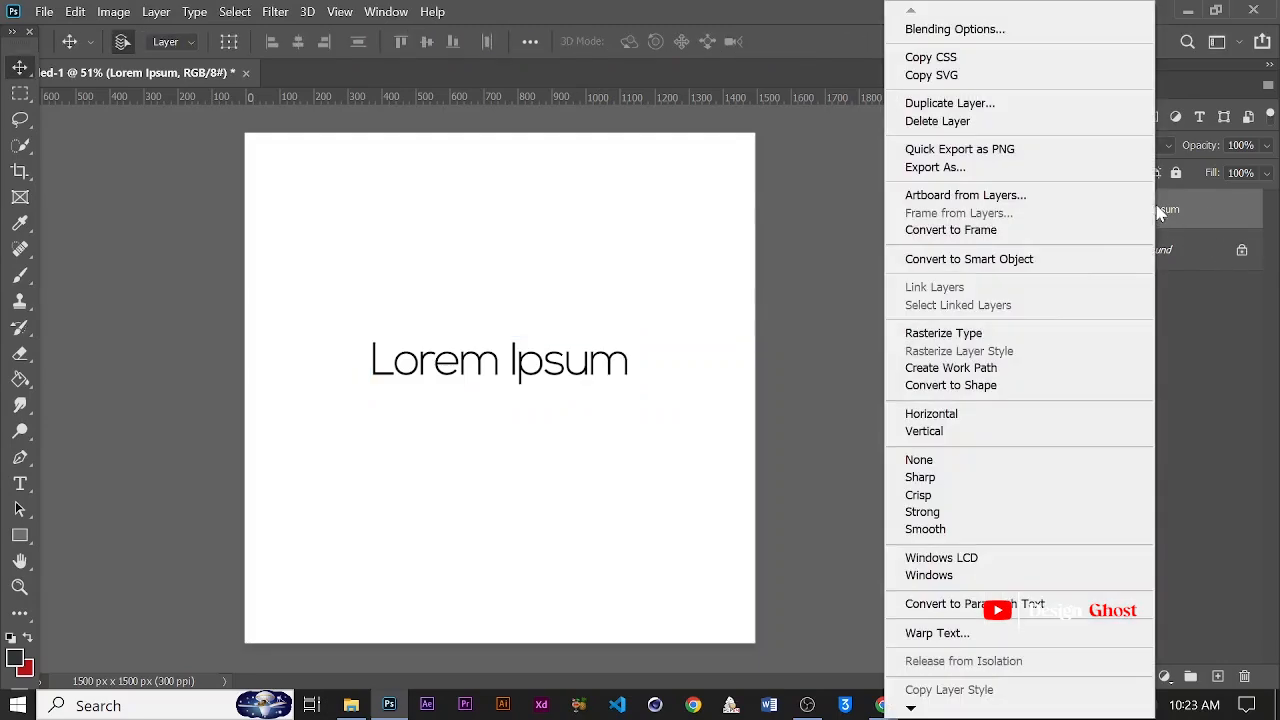
left_click(1030, 330)
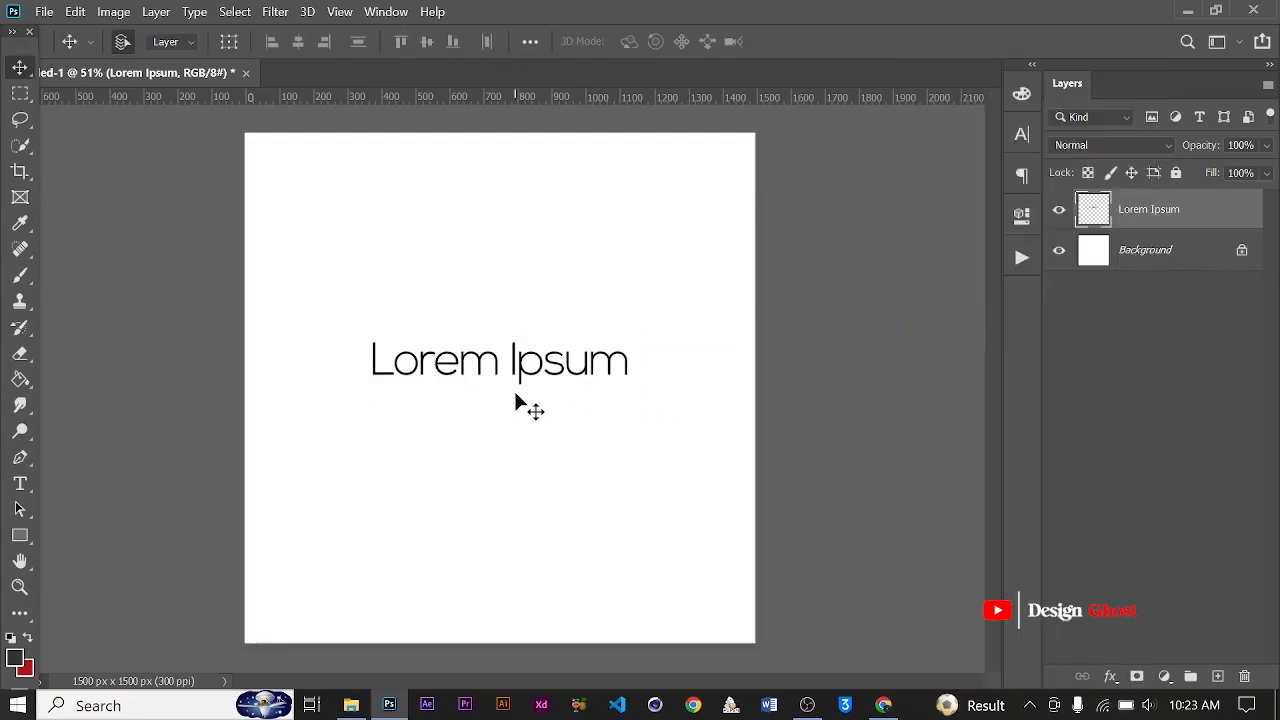
key("ctrl+t")
Try to distort the rasterized text by pulling its lower-right corner downward, and undo the distortion
right_click(590, 370)
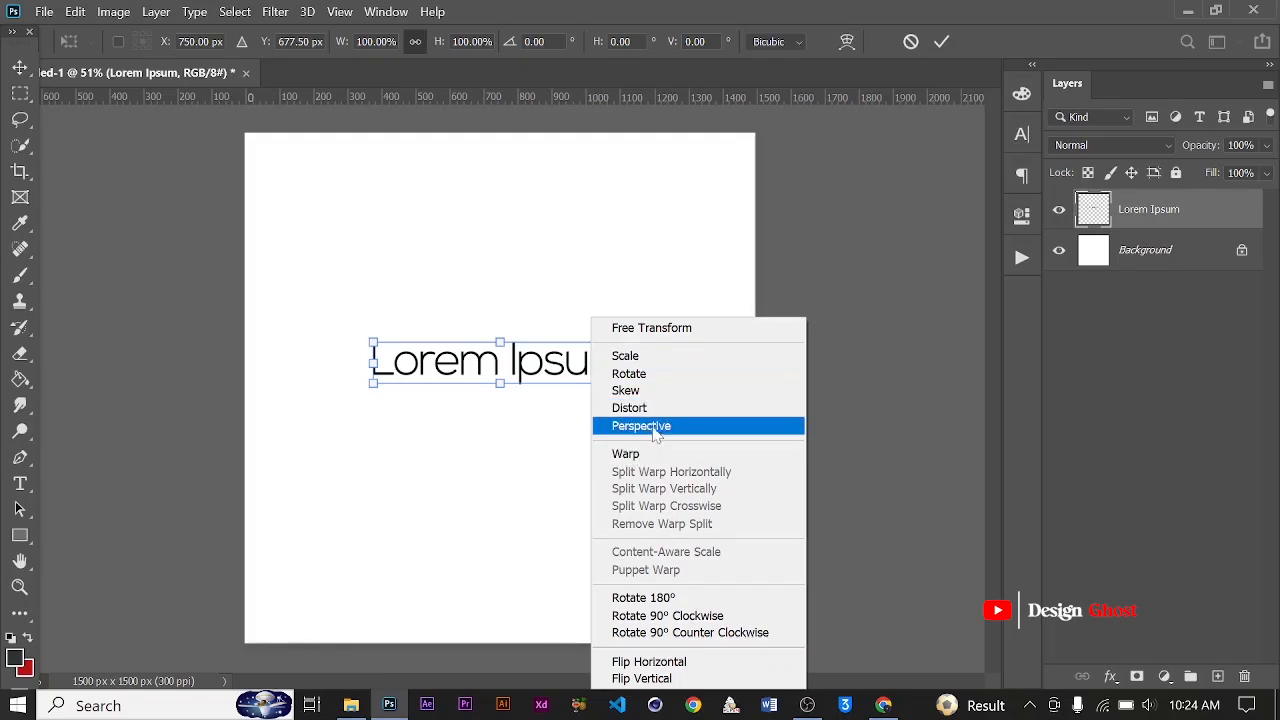
left_click(700, 416)
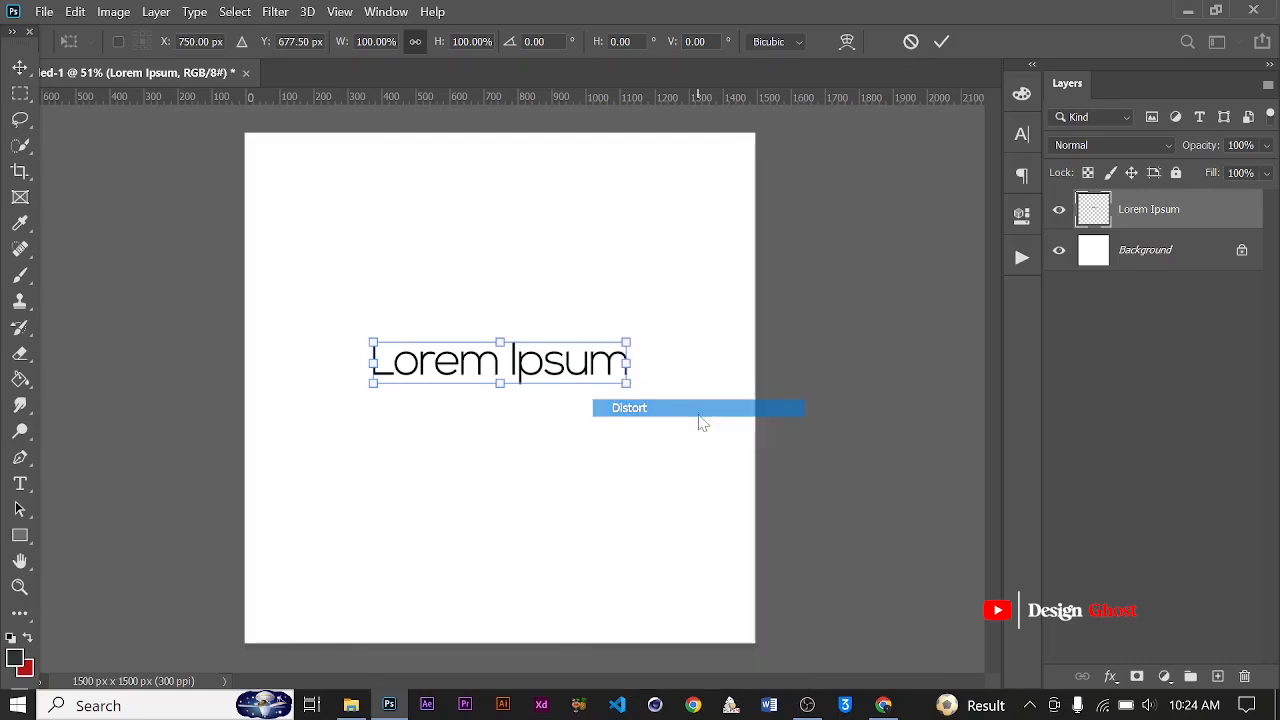
left_click_drag(626, 383, 617, 440)
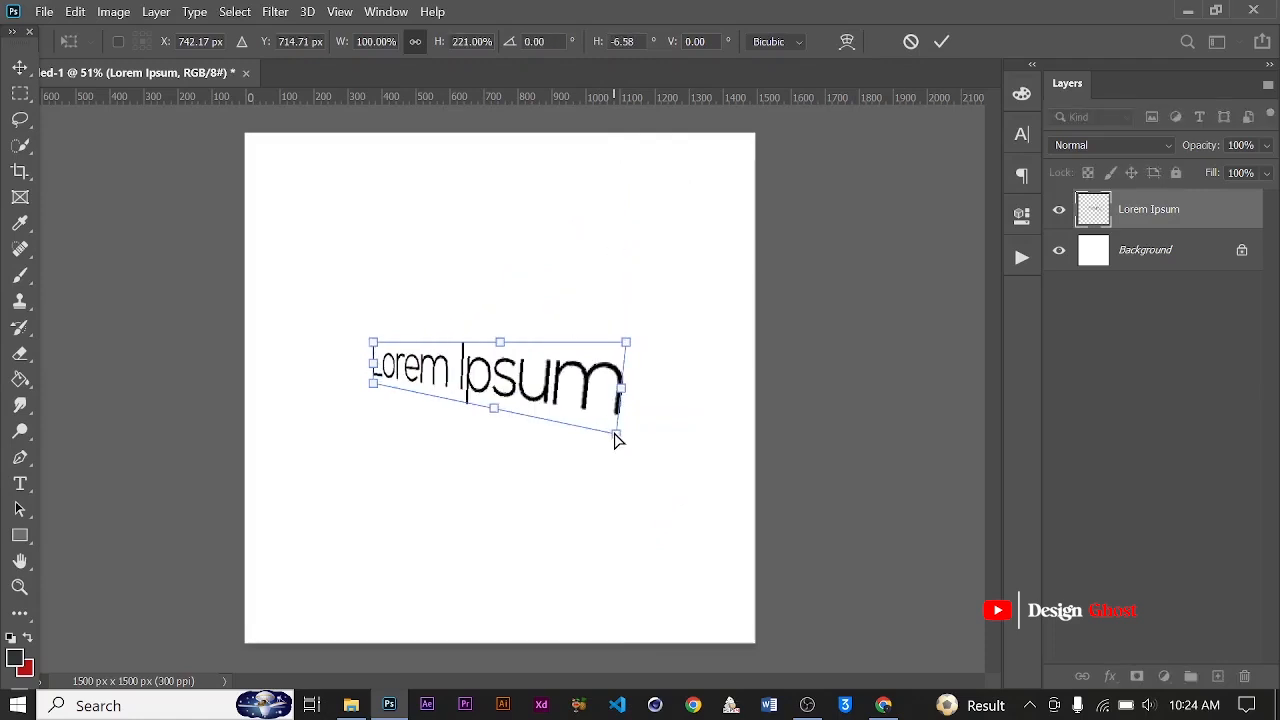
key("ctrl+z")
Switch the transform to Warp, try bending the text's upper and lower edges outward, and undo both bends
right_click(580, 363)
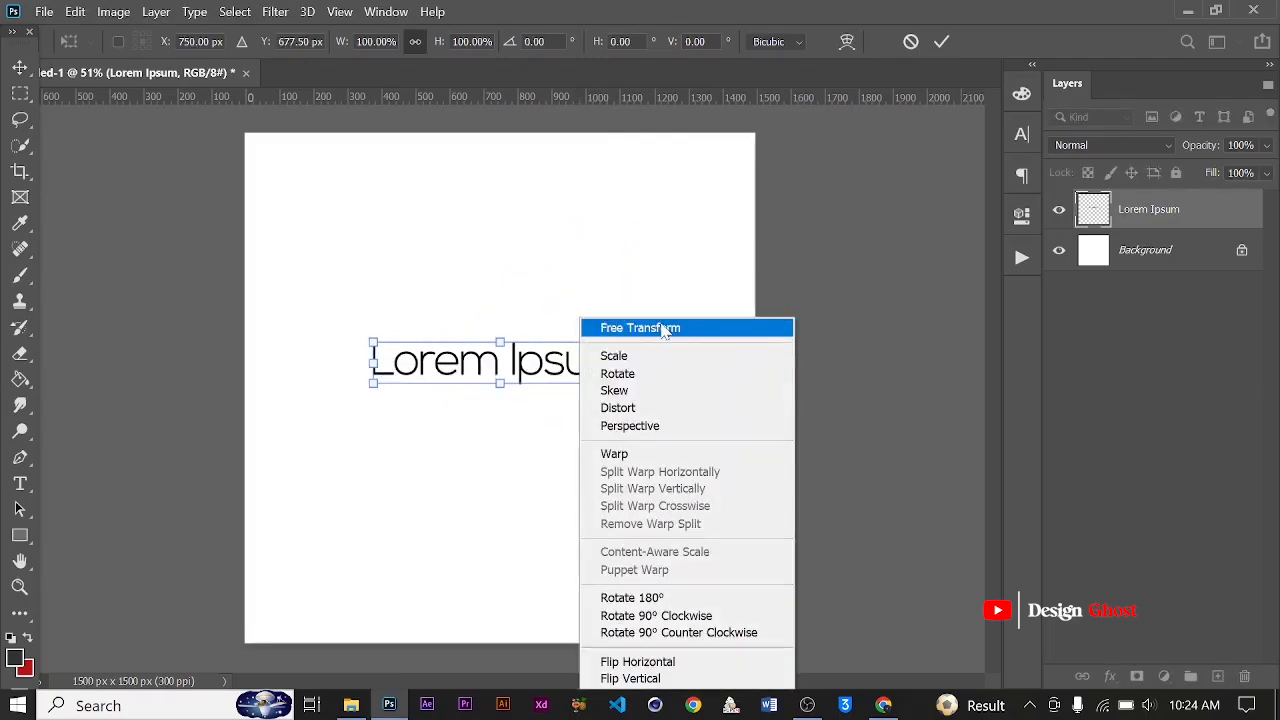
left_click(647, 459)
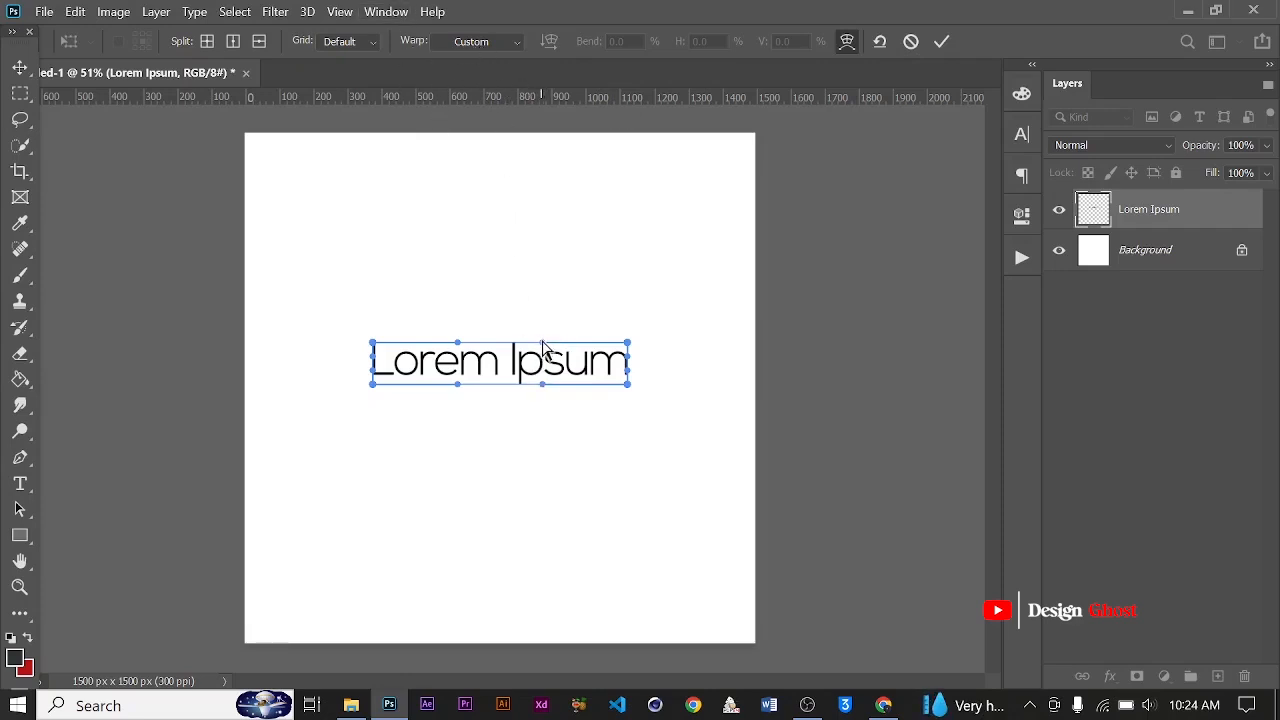
left_click_drag(543, 342, 465, 260)
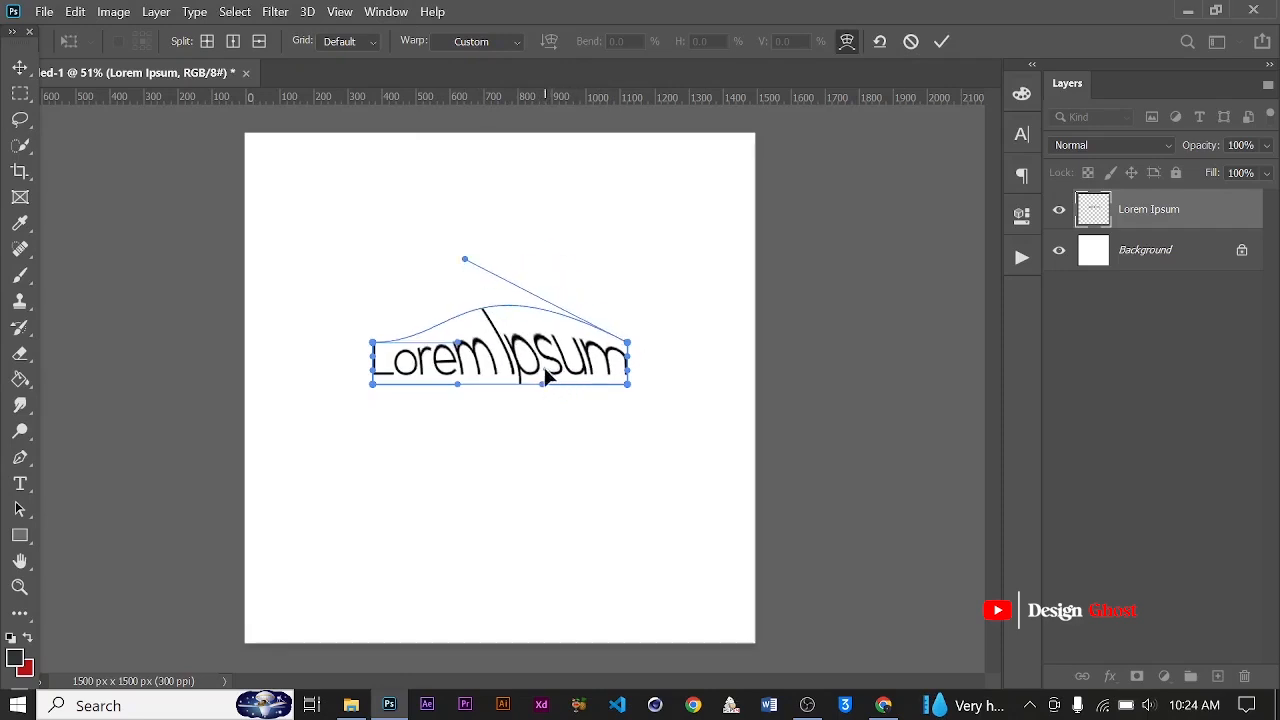
left_click_drag(543, 383, 590, 460)
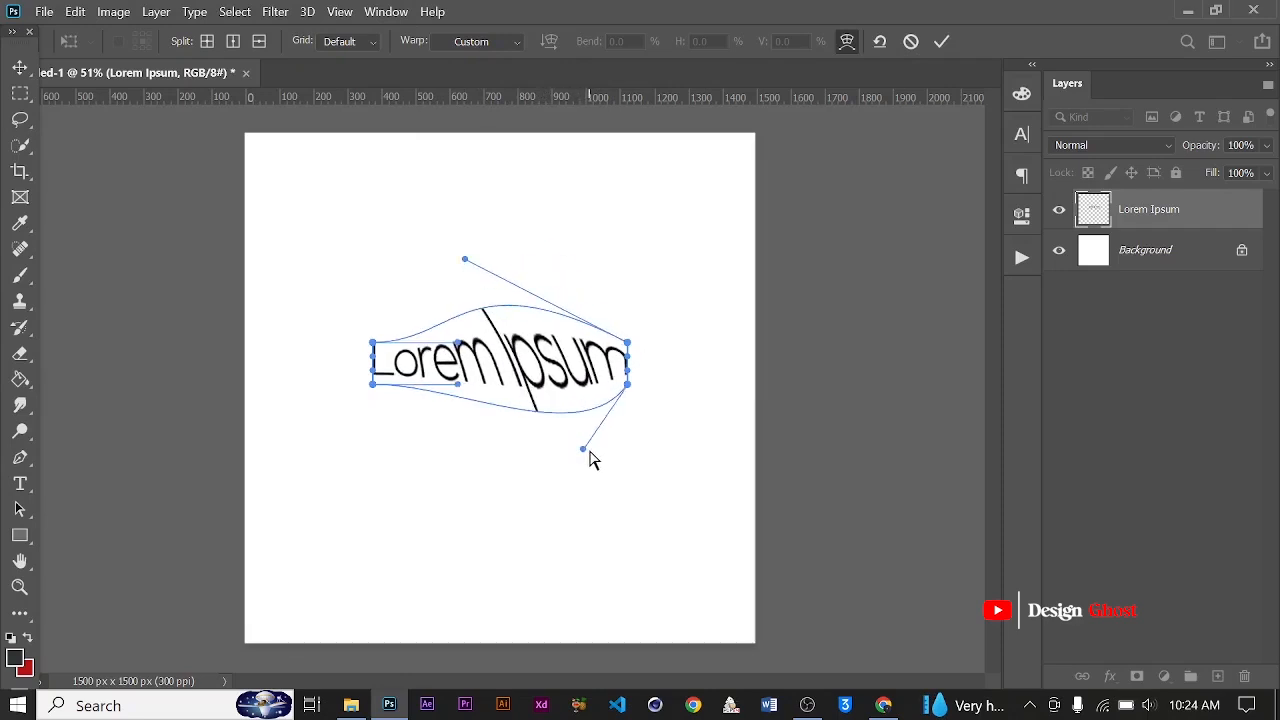
key("ctrl+z")
key("ctrl+z")
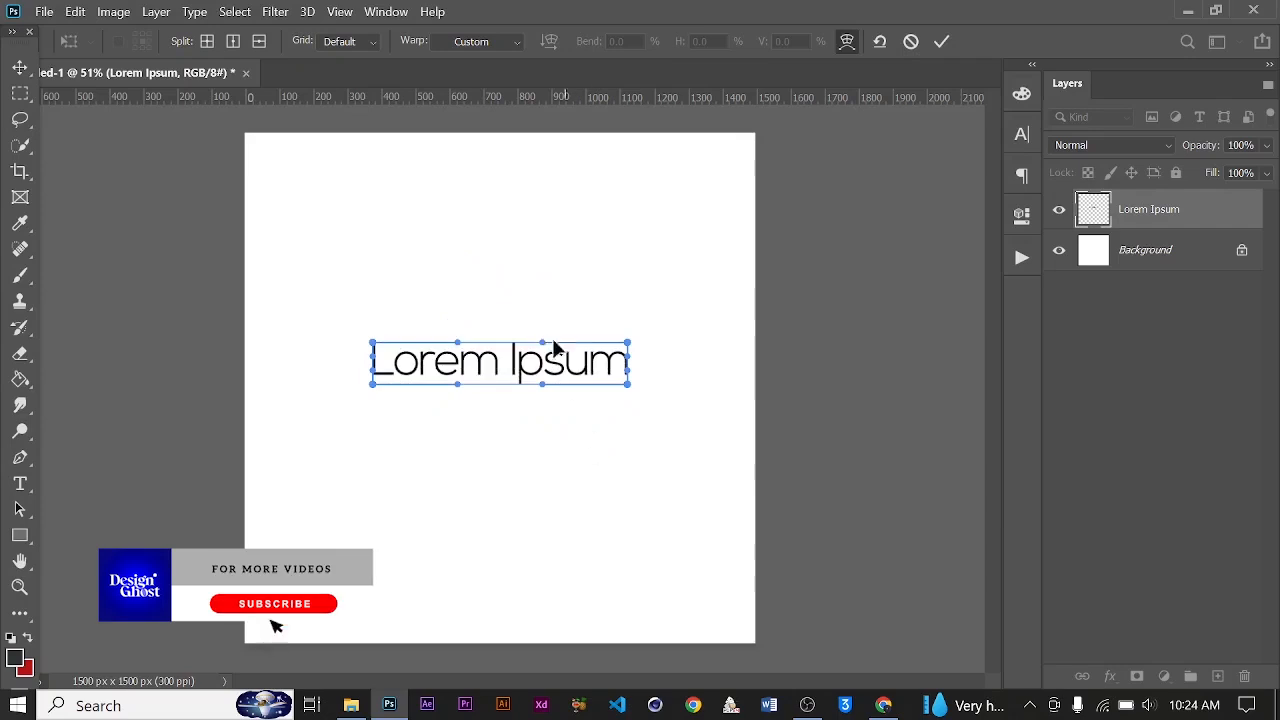
Apply the Arc, Arc Lower and Arc Upper warp presets to the text in turn, leaving Arc Upper active
left_click(517, 41)
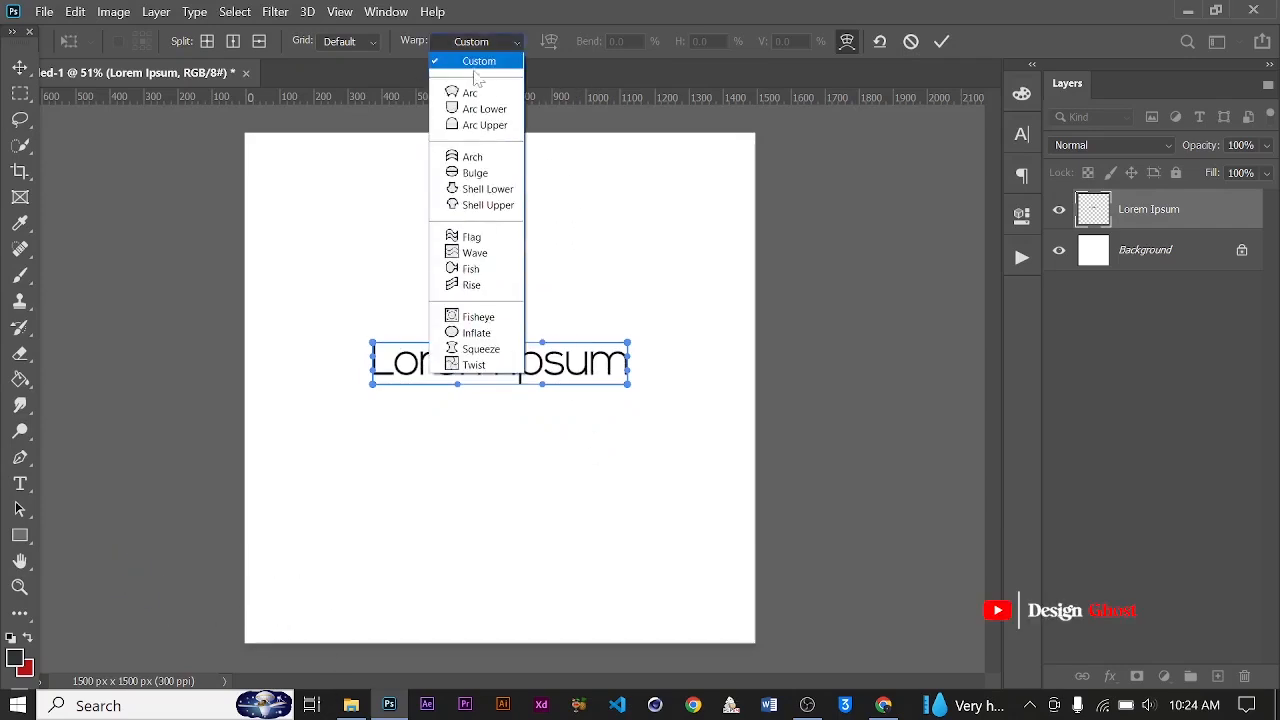
left_click(469, 93)
left_click(516, 42)
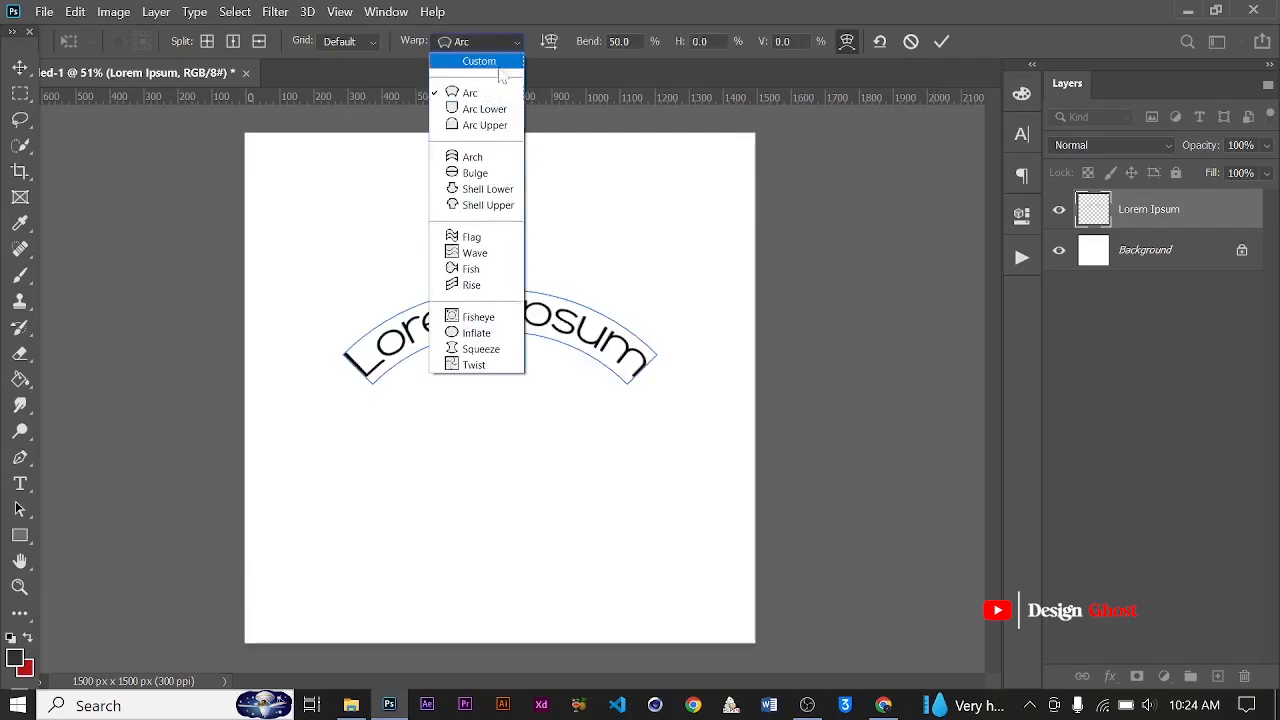
left_click(505, 112)
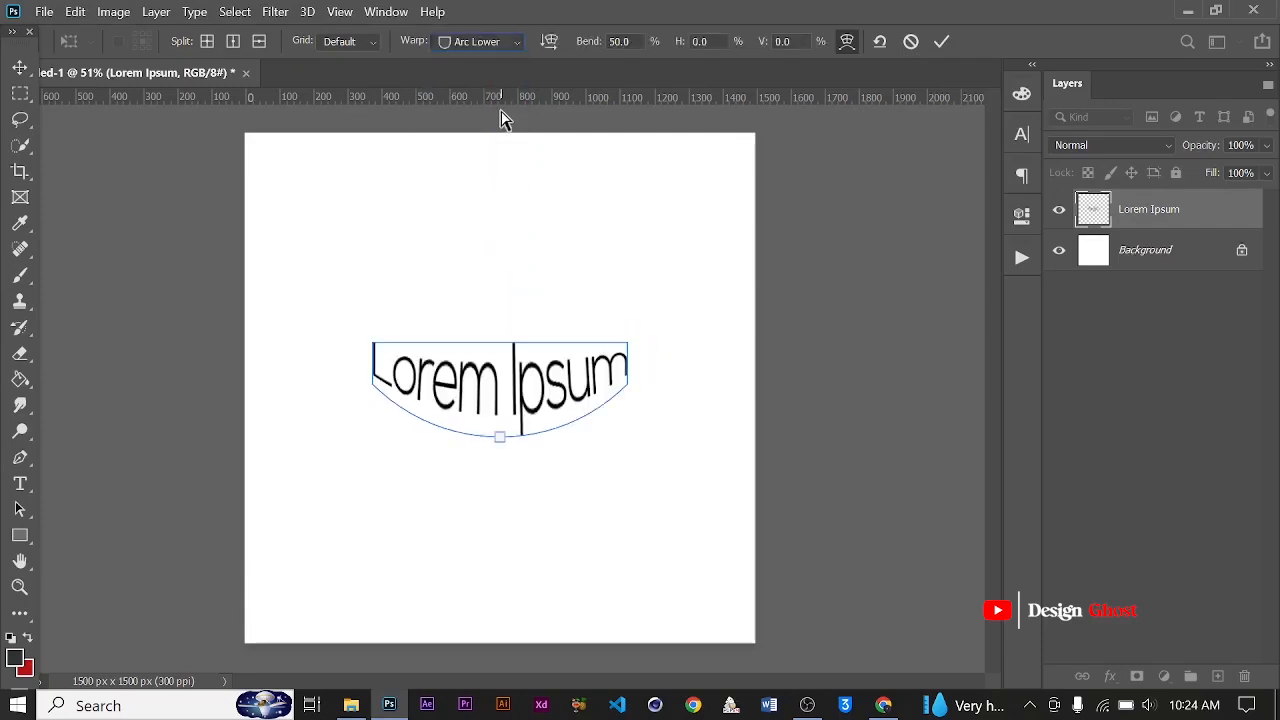
left_click(517, 40)
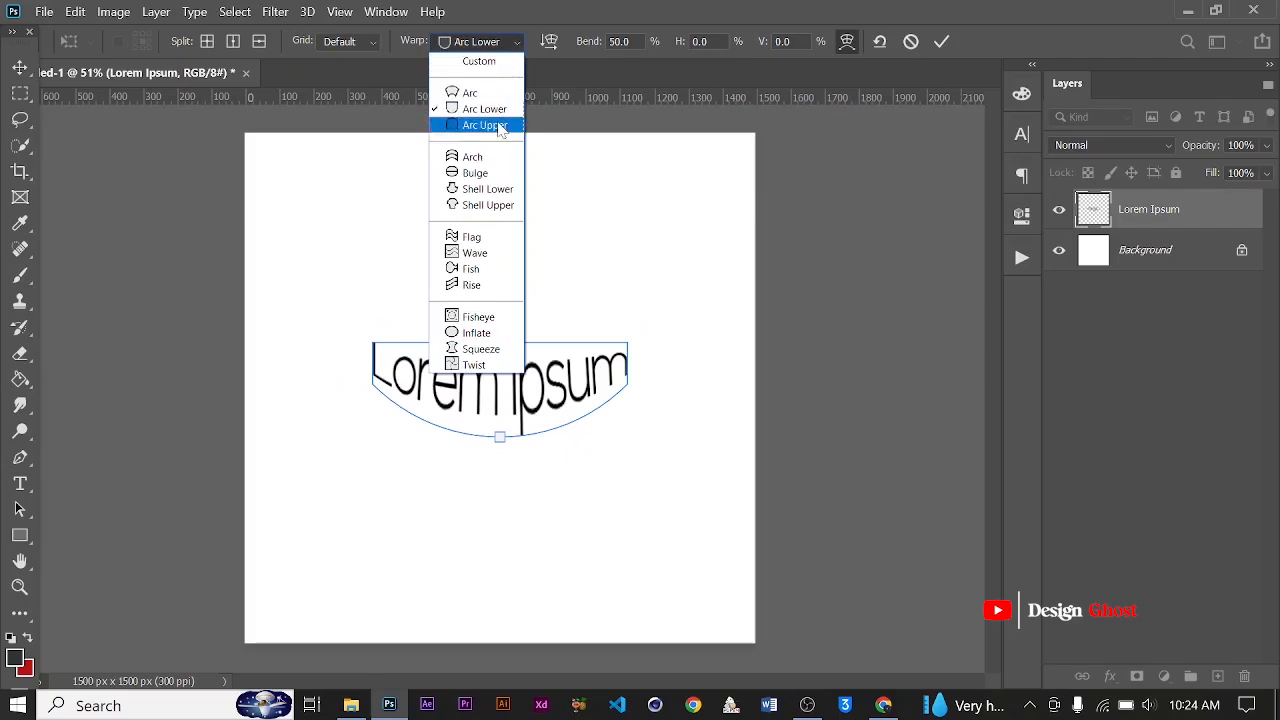
left_click(488, 126)
left_click(516, 42)
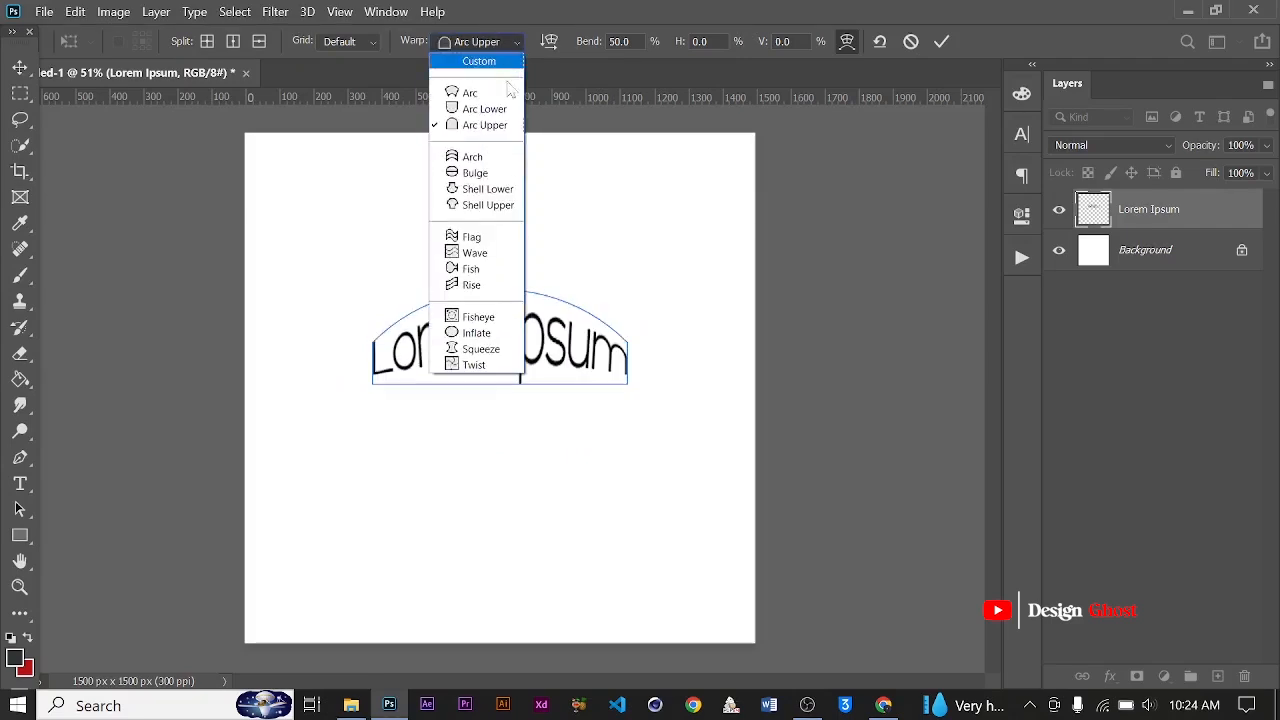
left_click(655, 344)
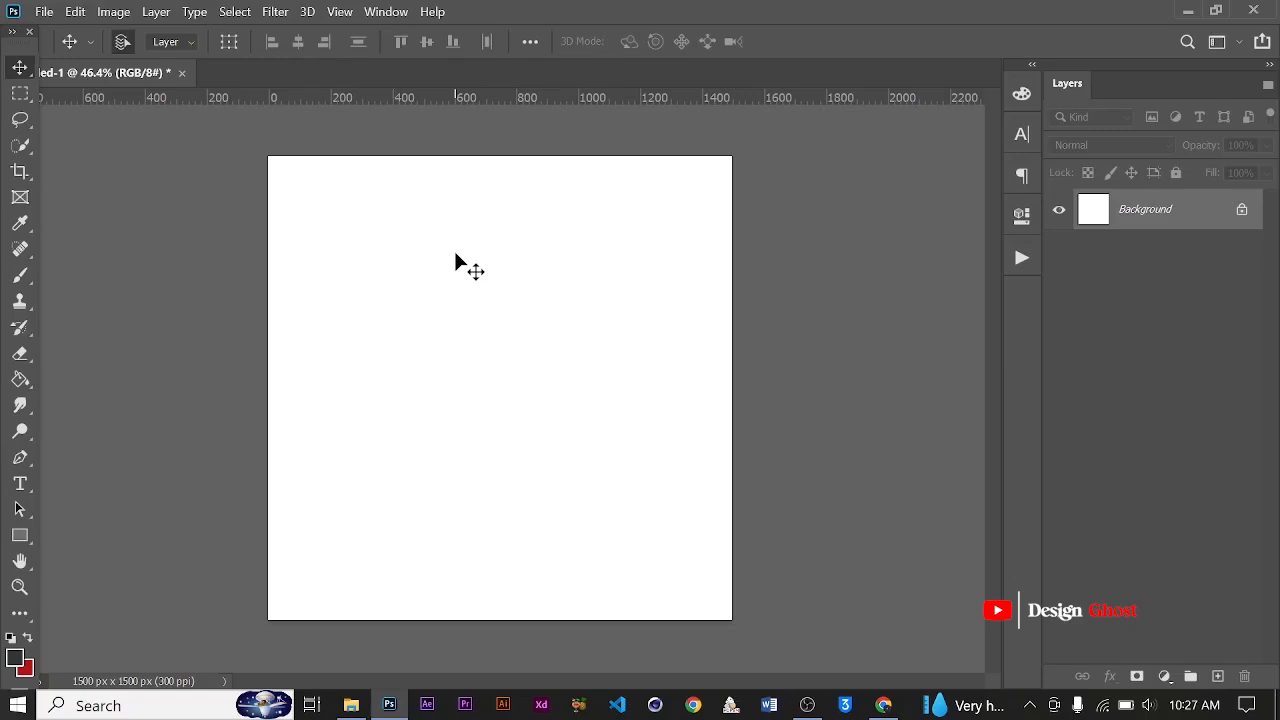
Draw a rectangle about 852 × 726 px in the middle of the blank canvas and dismiss its shape properties
left_click(20, 535)
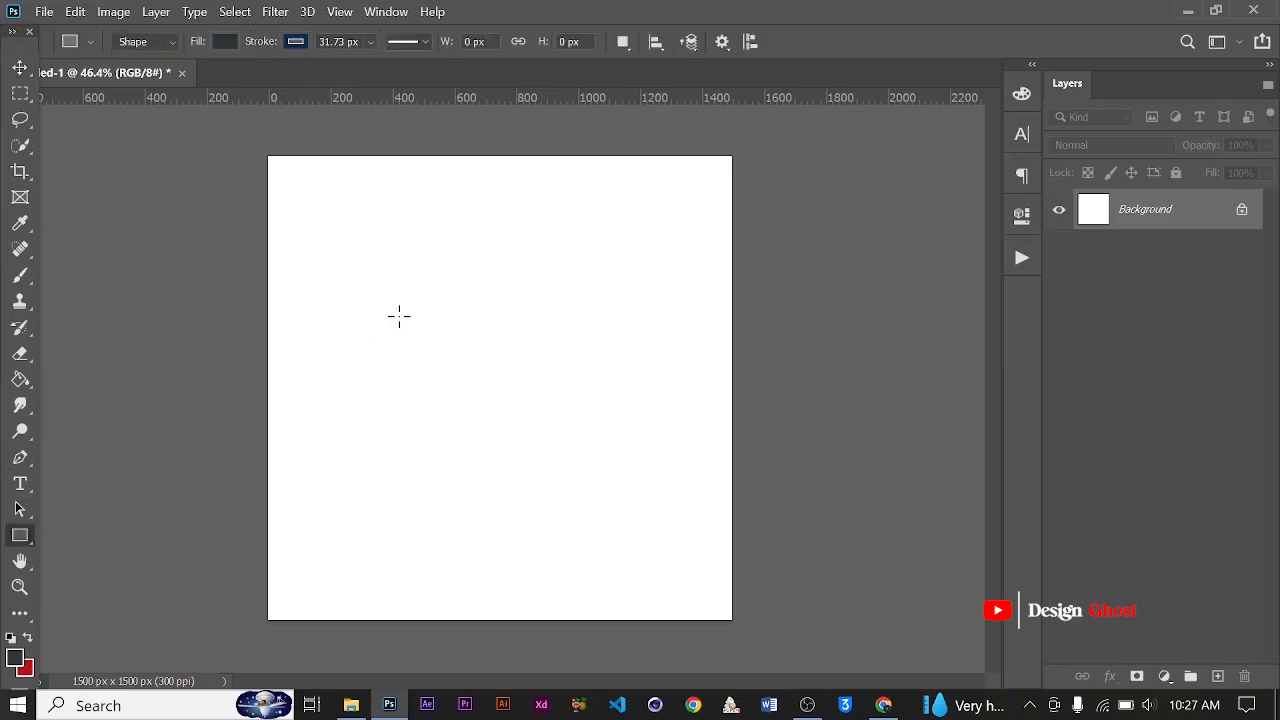
left_click_drag(355, 262, 619, 486)
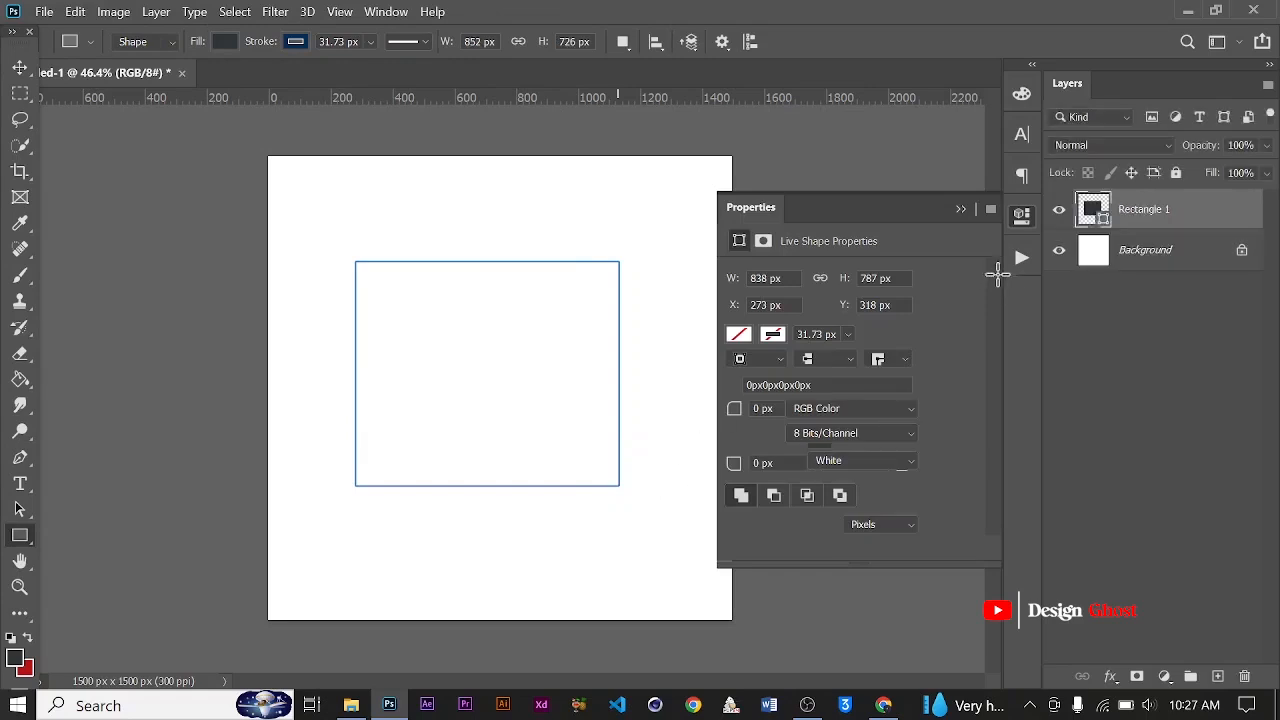
left_click(989, 198)
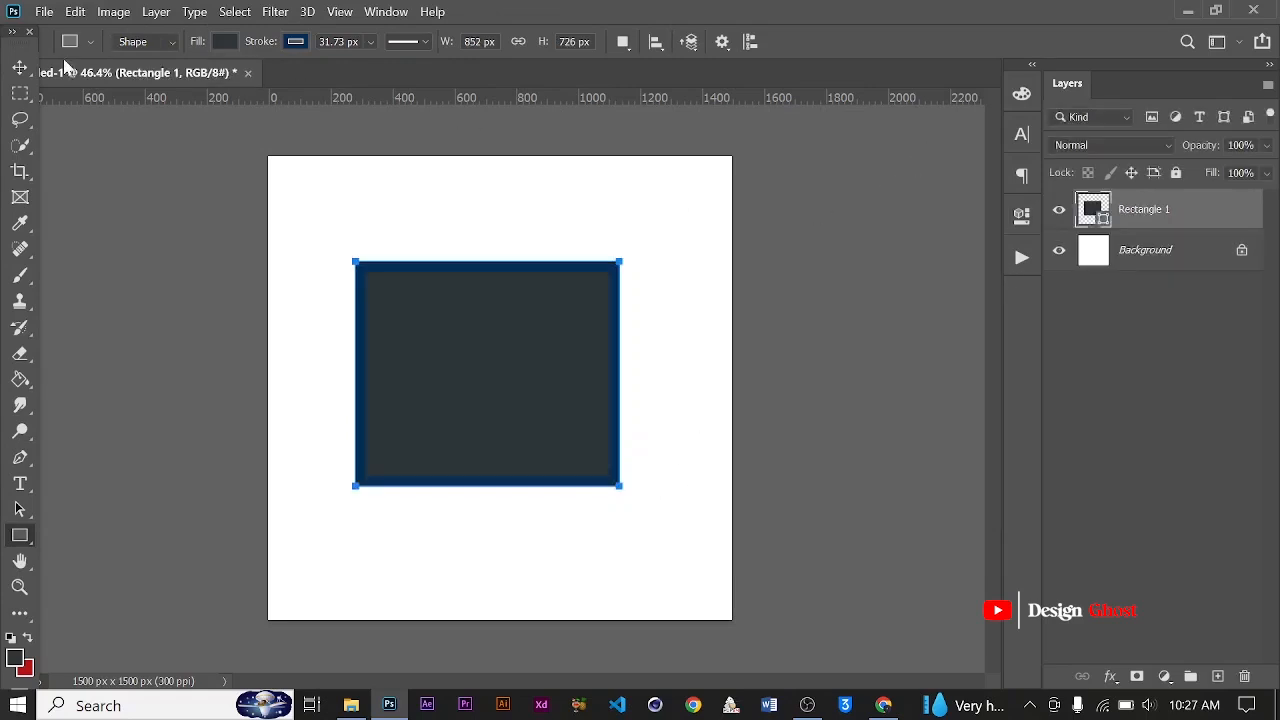
Center the rectangle horizontally on the canvas and clear the selection
left_click(26, 69)
key("ctrl+0")
key("ctrl+a")
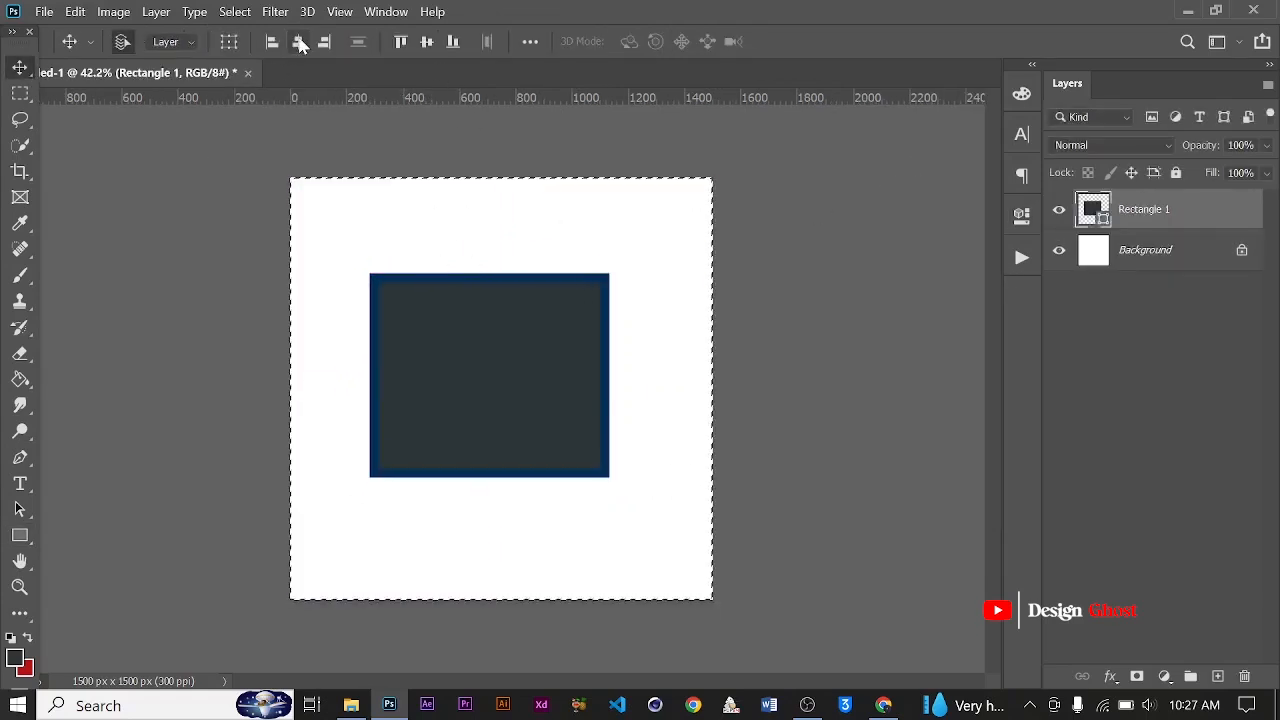
left_click(298, 41)
key("ctrl+d")
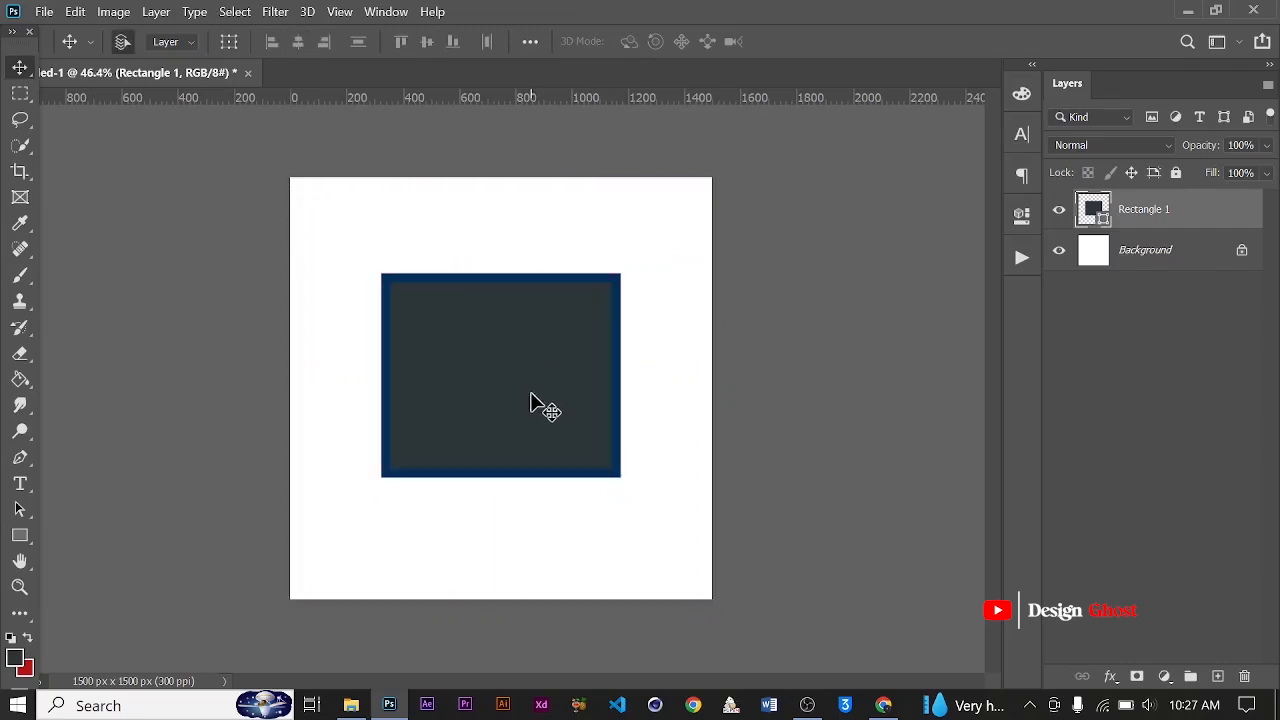
Draw a rectangular marquee selection loosely around the rectangle and try to nudge its contents left
key("ctrl+plus")
key("m")
left_click_drag(287, 187, 682, 547)
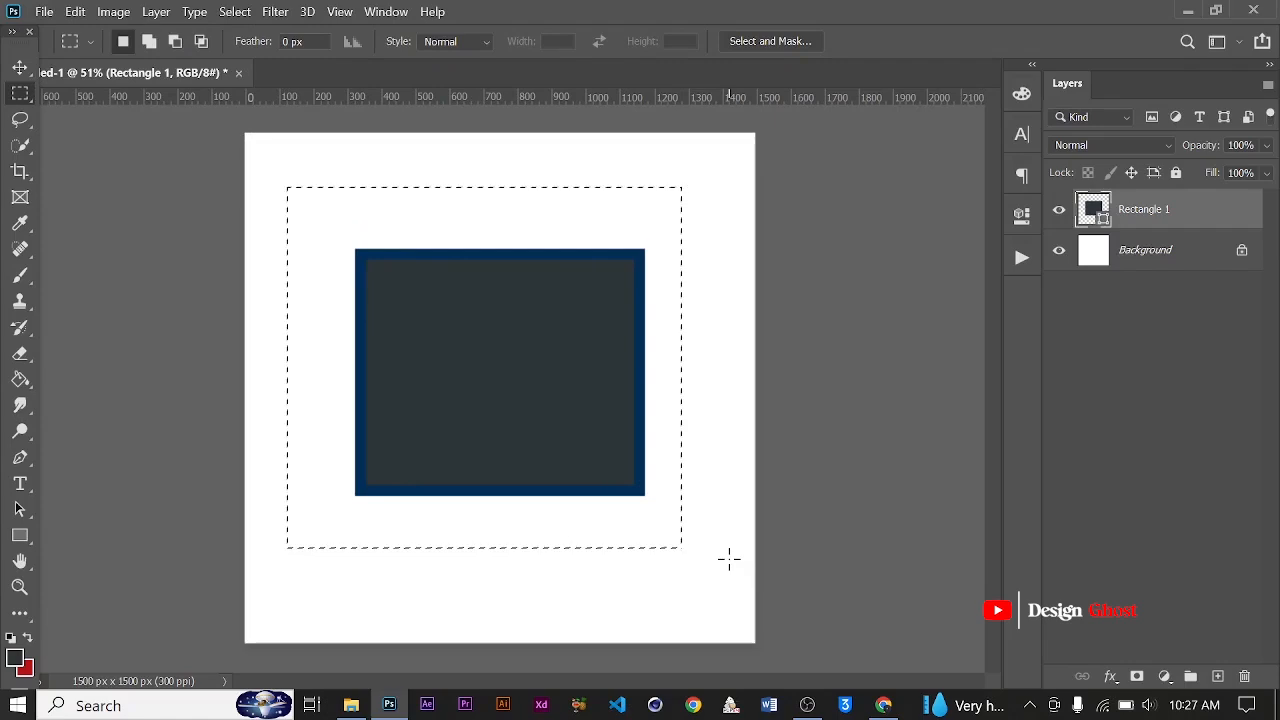
key("v")
key("Left")
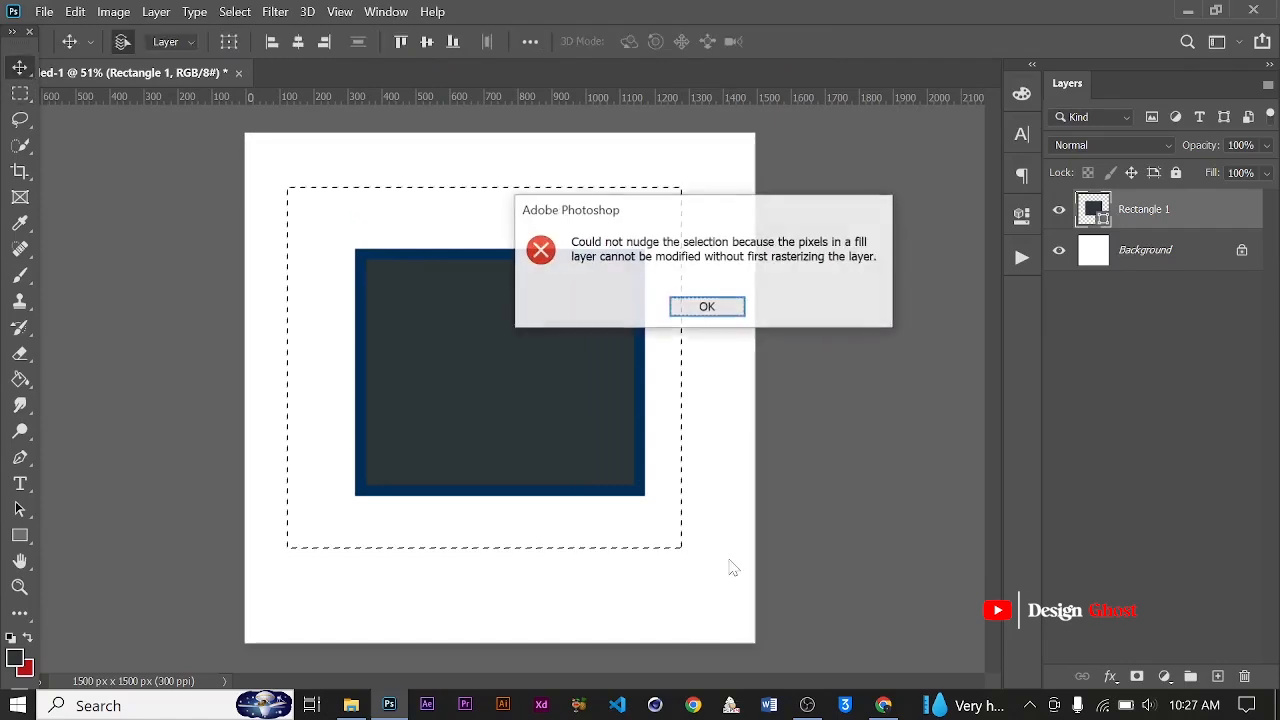
left_click(707, 307)
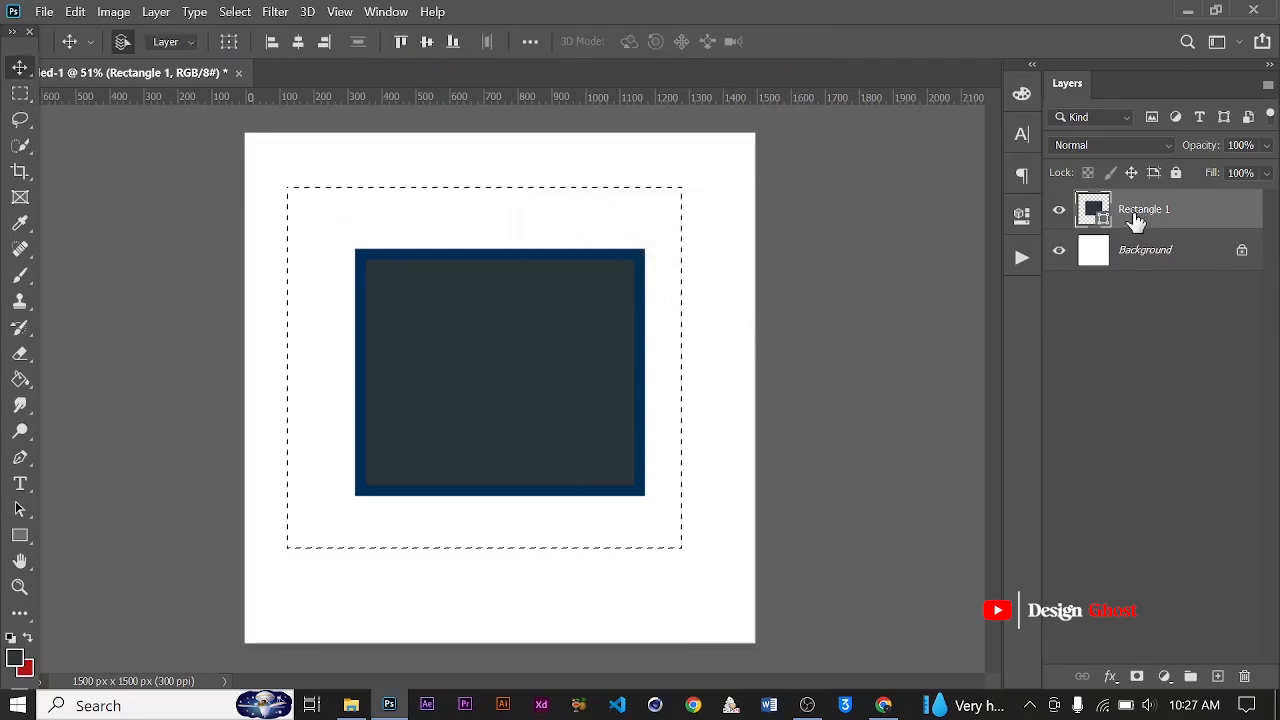
Rasterize the Rectangle 1 shape layer while keeping the marquee selection
right_click(1133, 220)
left_click(1030, 313)
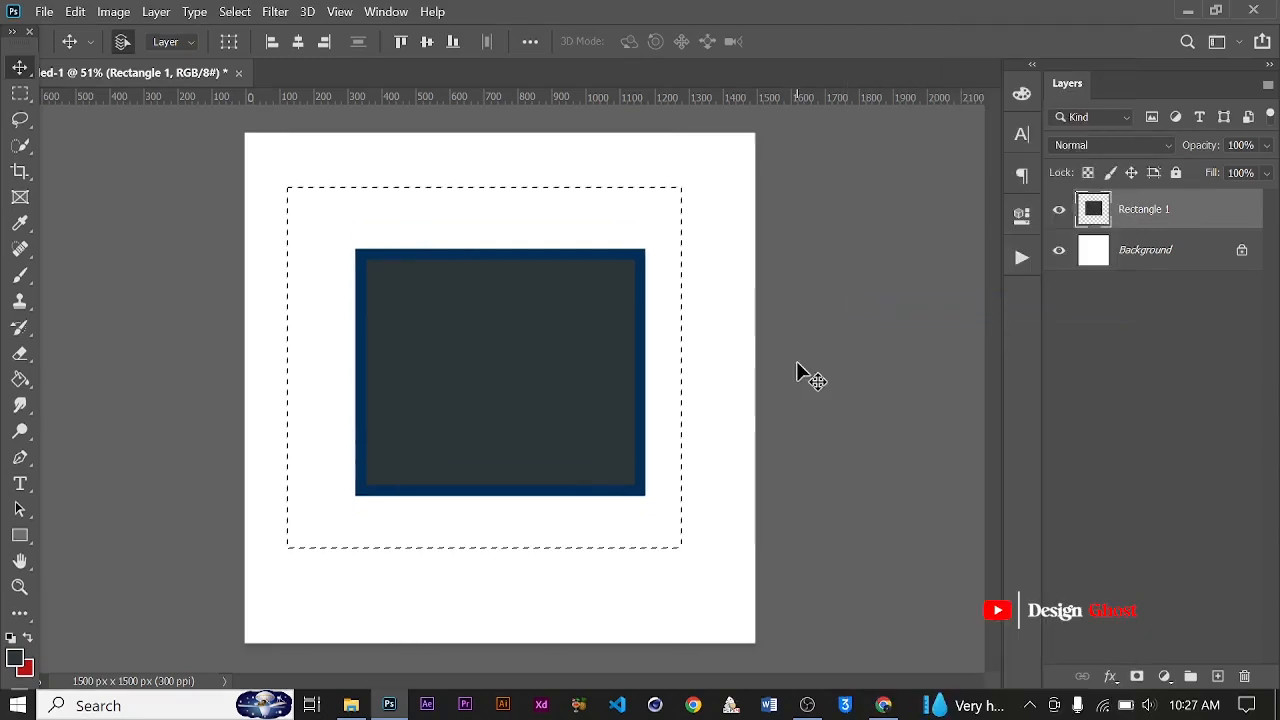
Nudge the selected contents of the Rectangle 1 layer slightly left to tighten the marquee selection around the rectangle
key("Left")
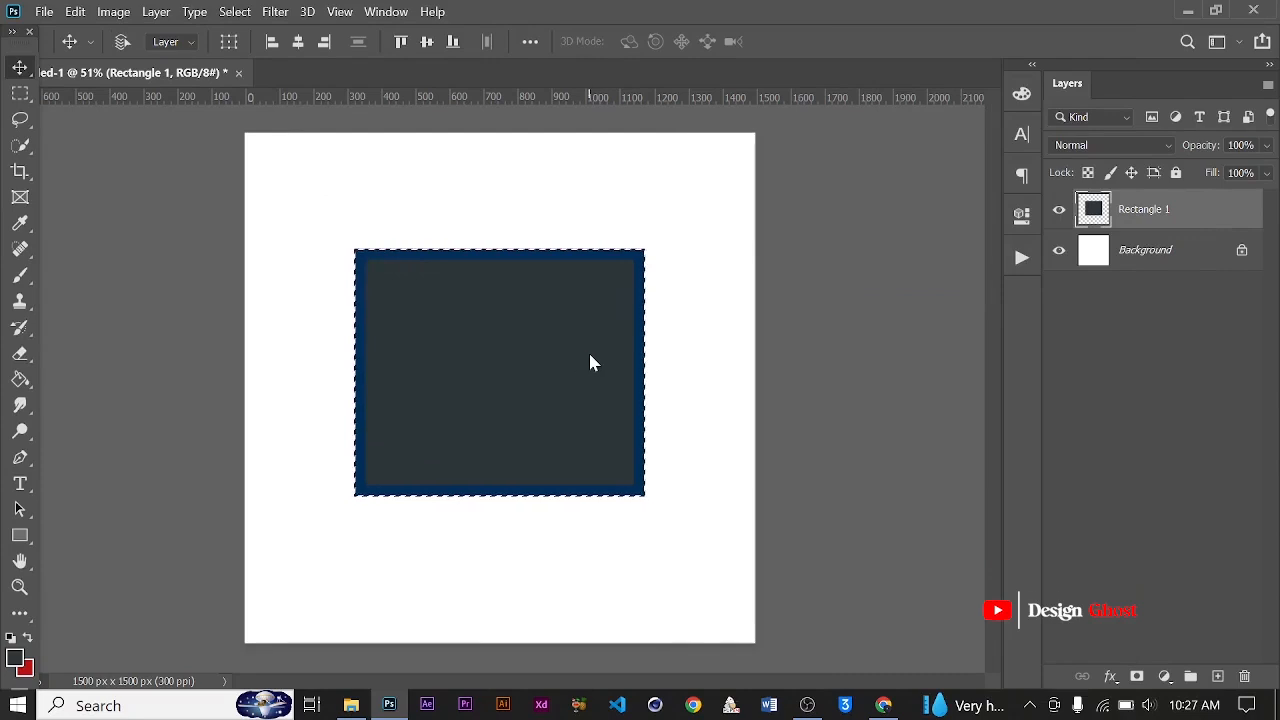
Try copying the selected rectangle to a new layer and repeatedly restoring and clearing its selection, and undo back to before the copy
key("ctrl+j")
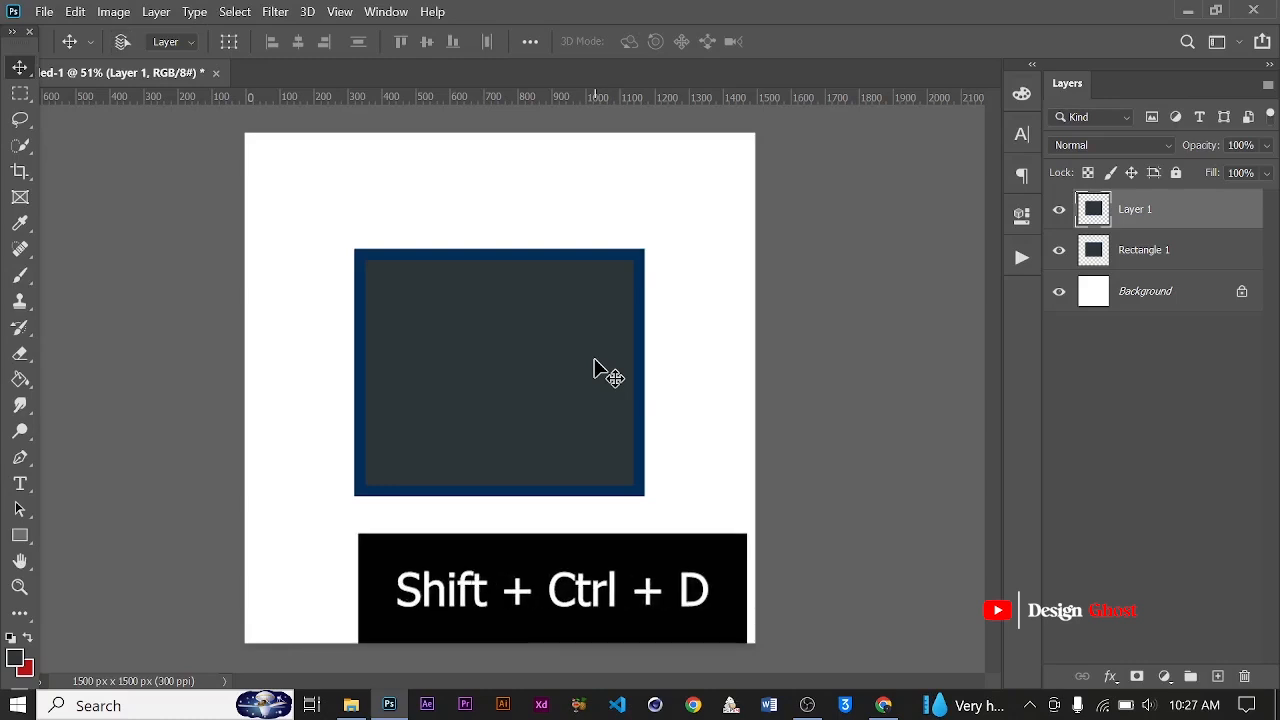
key("shift+ctrl+d")
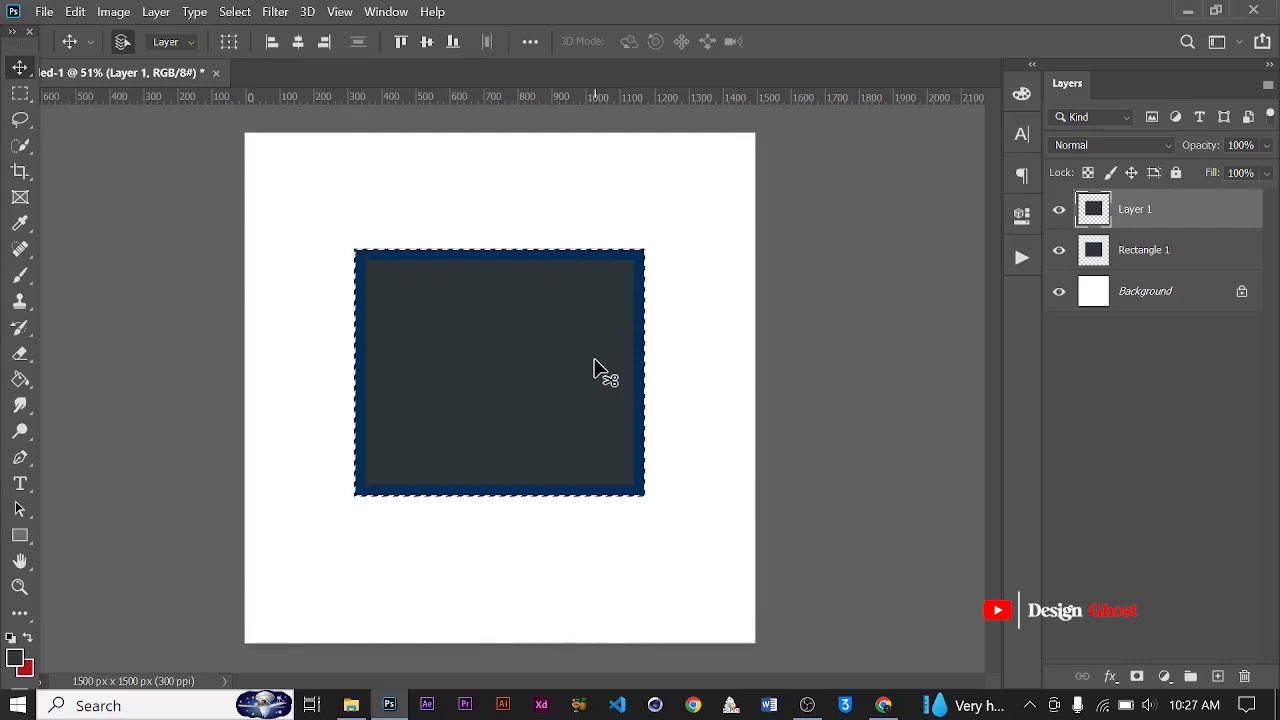
key("ctrl+d")
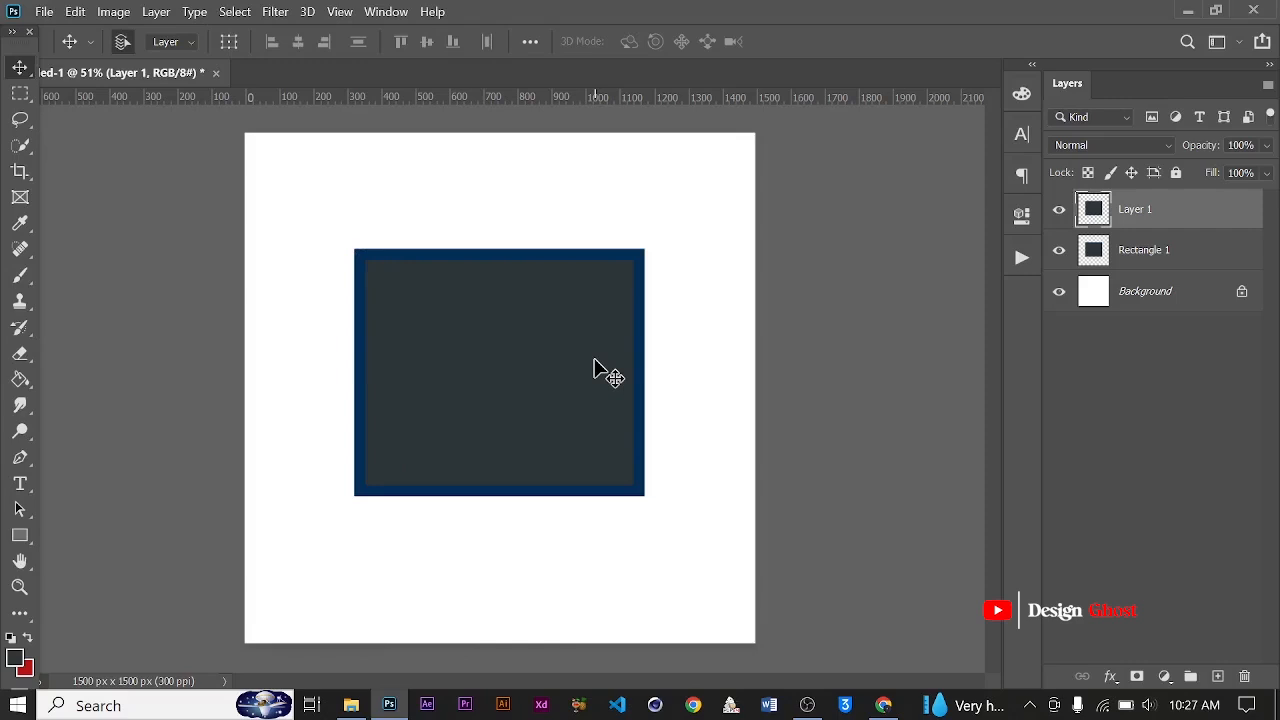
key("shift+ctrl+d")
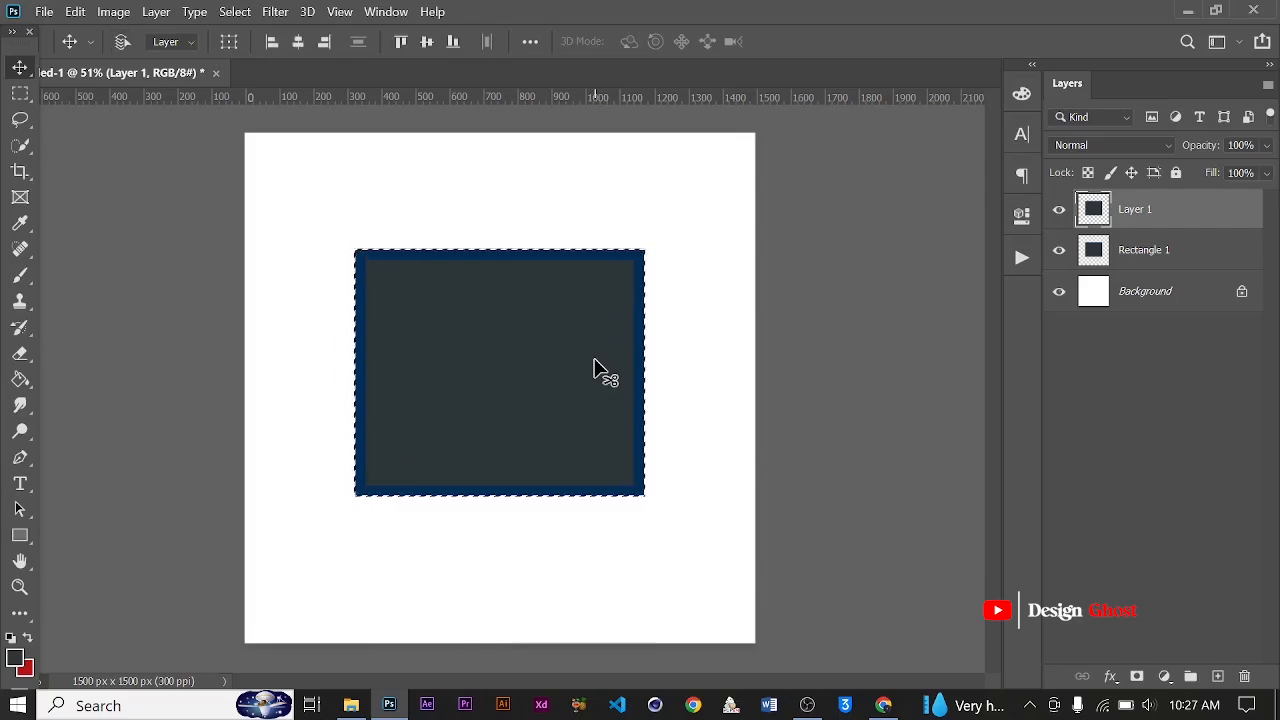
key("ctrl+d")
key("ctrl+z")
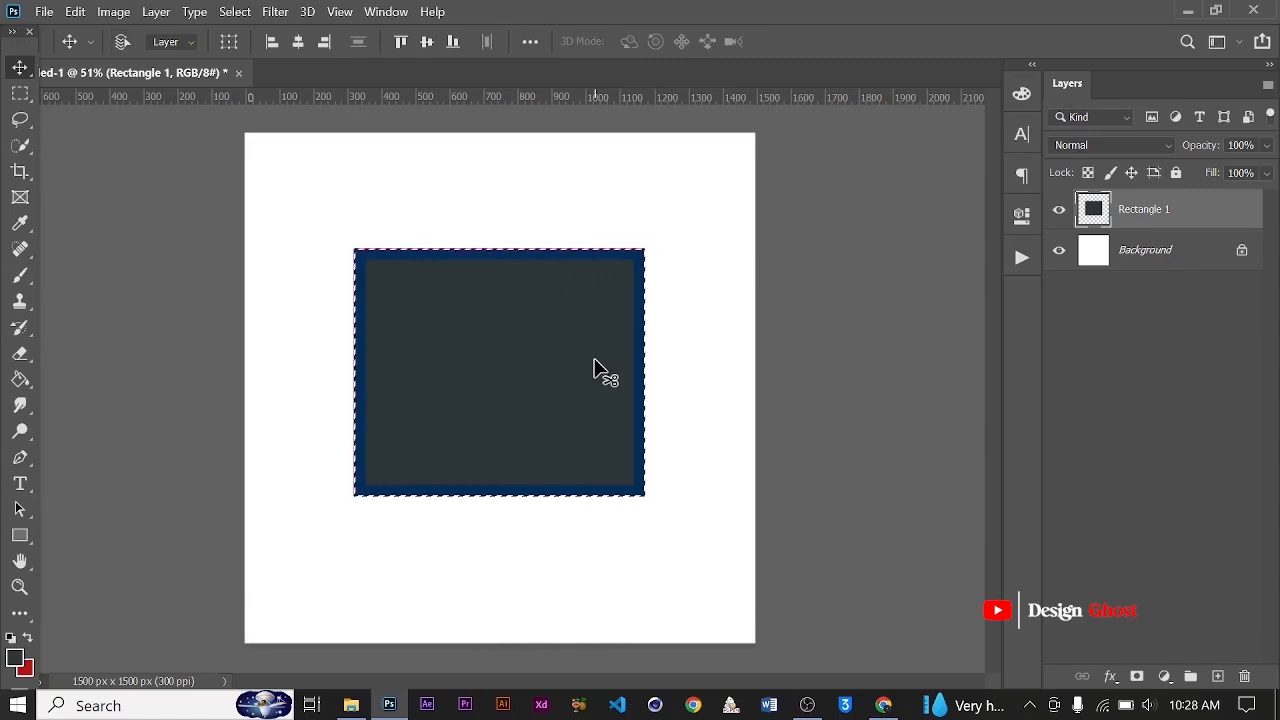
Copy the selected rectangle to a new layer and restore the previous selection around it with Reselect
key("ctrl+j")
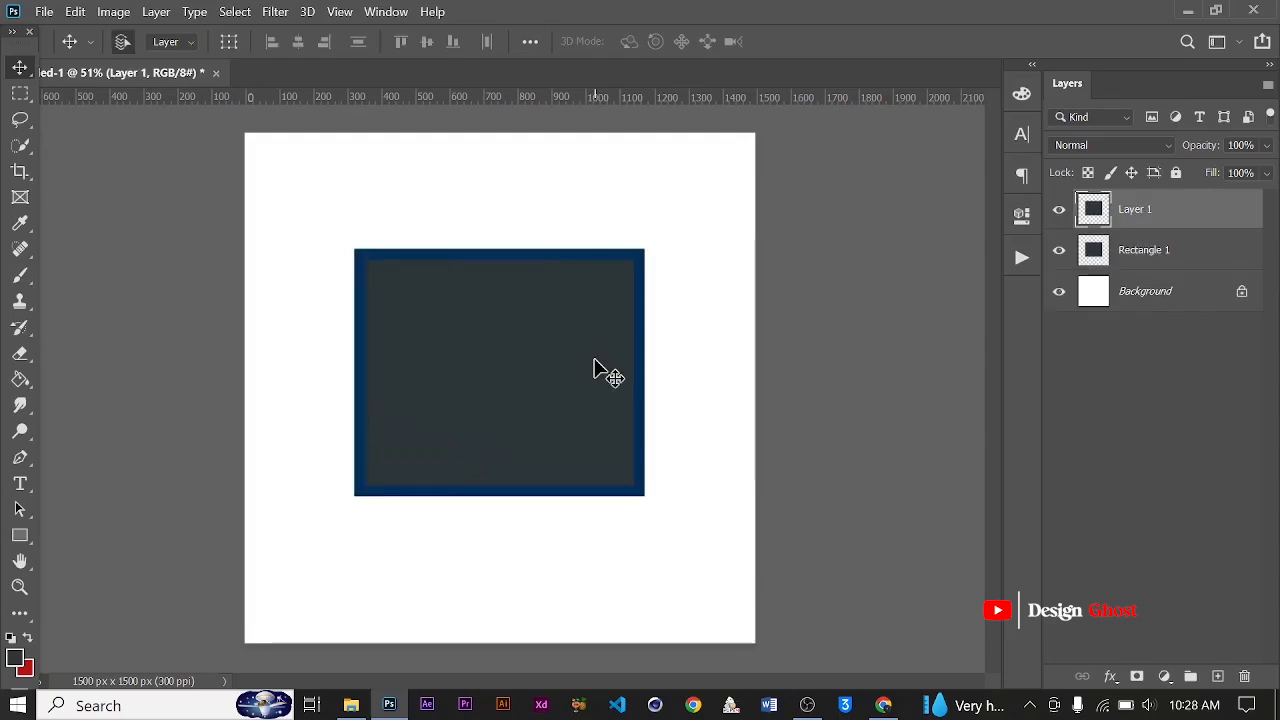
key("ctrl+shift+d")
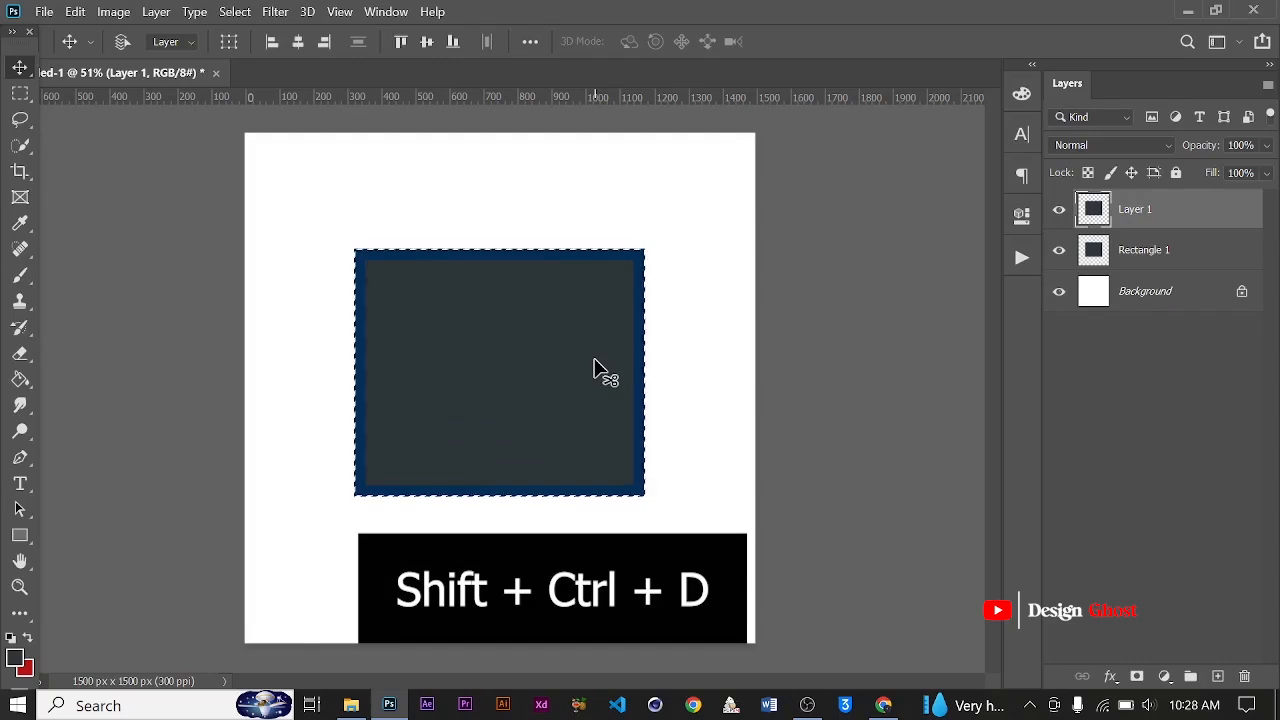